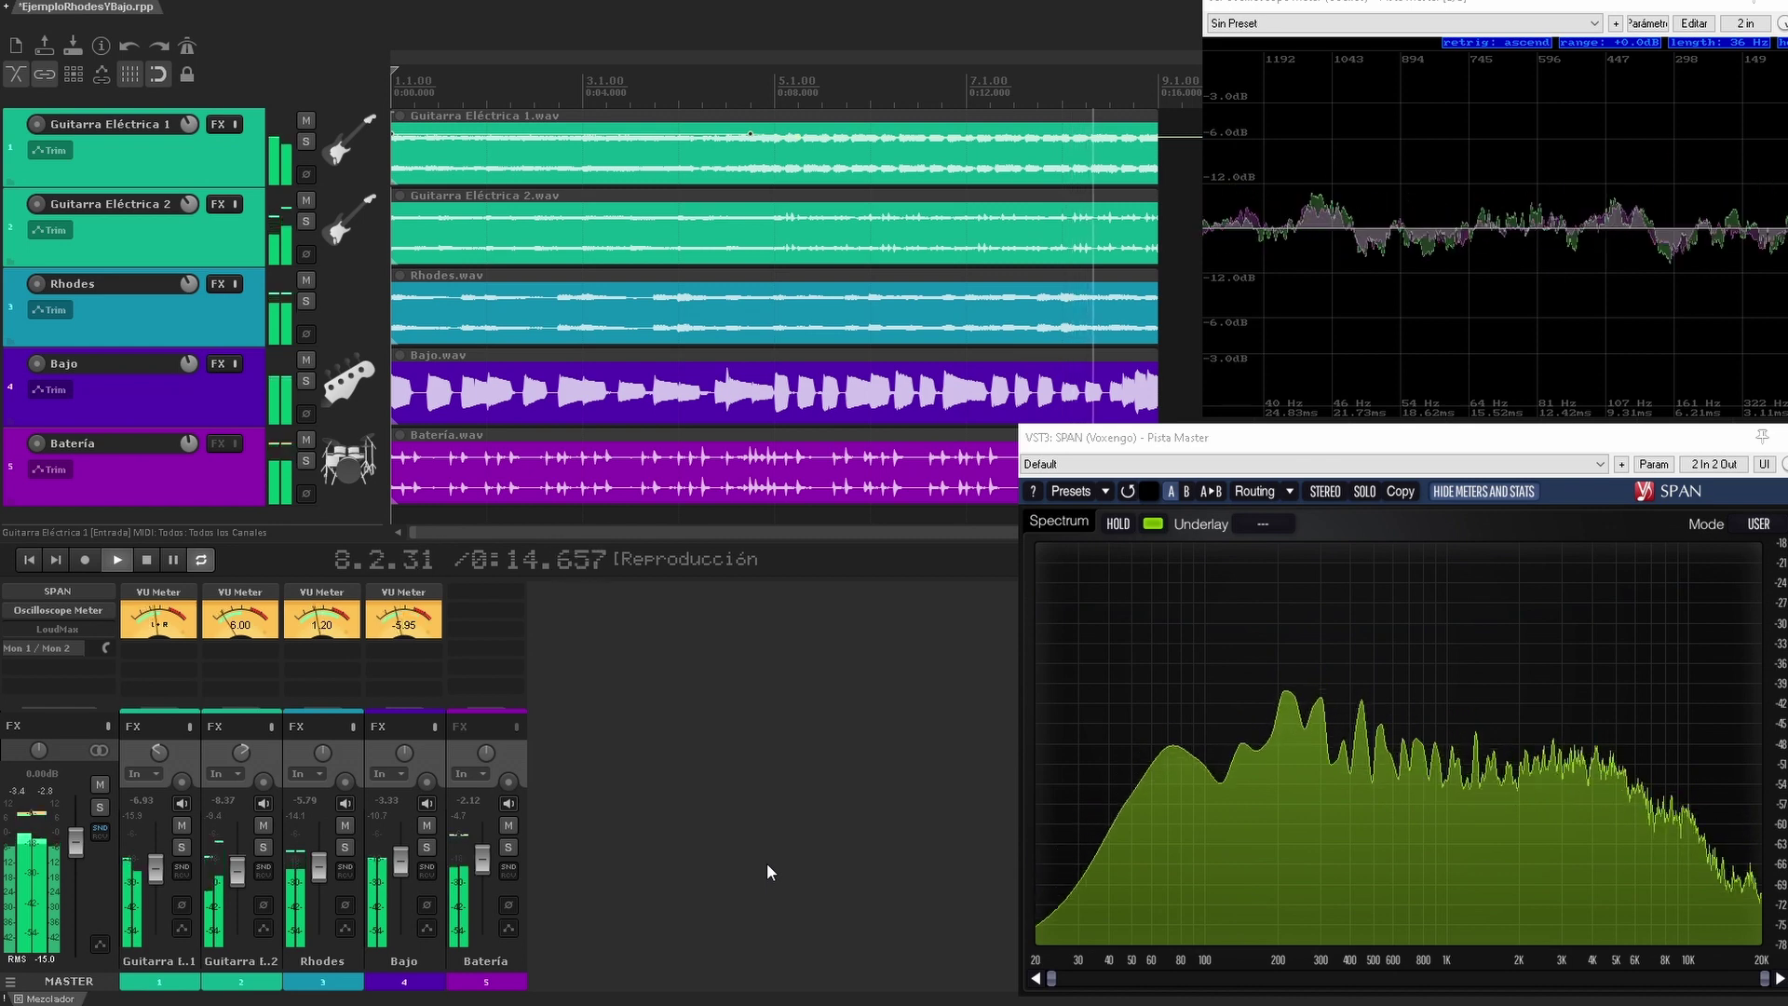
# Stop playback, insert the Softube Saturation Knob on the Rhodes track, and raise its saturation to slightly below halfway.
pyautogui.press('space')
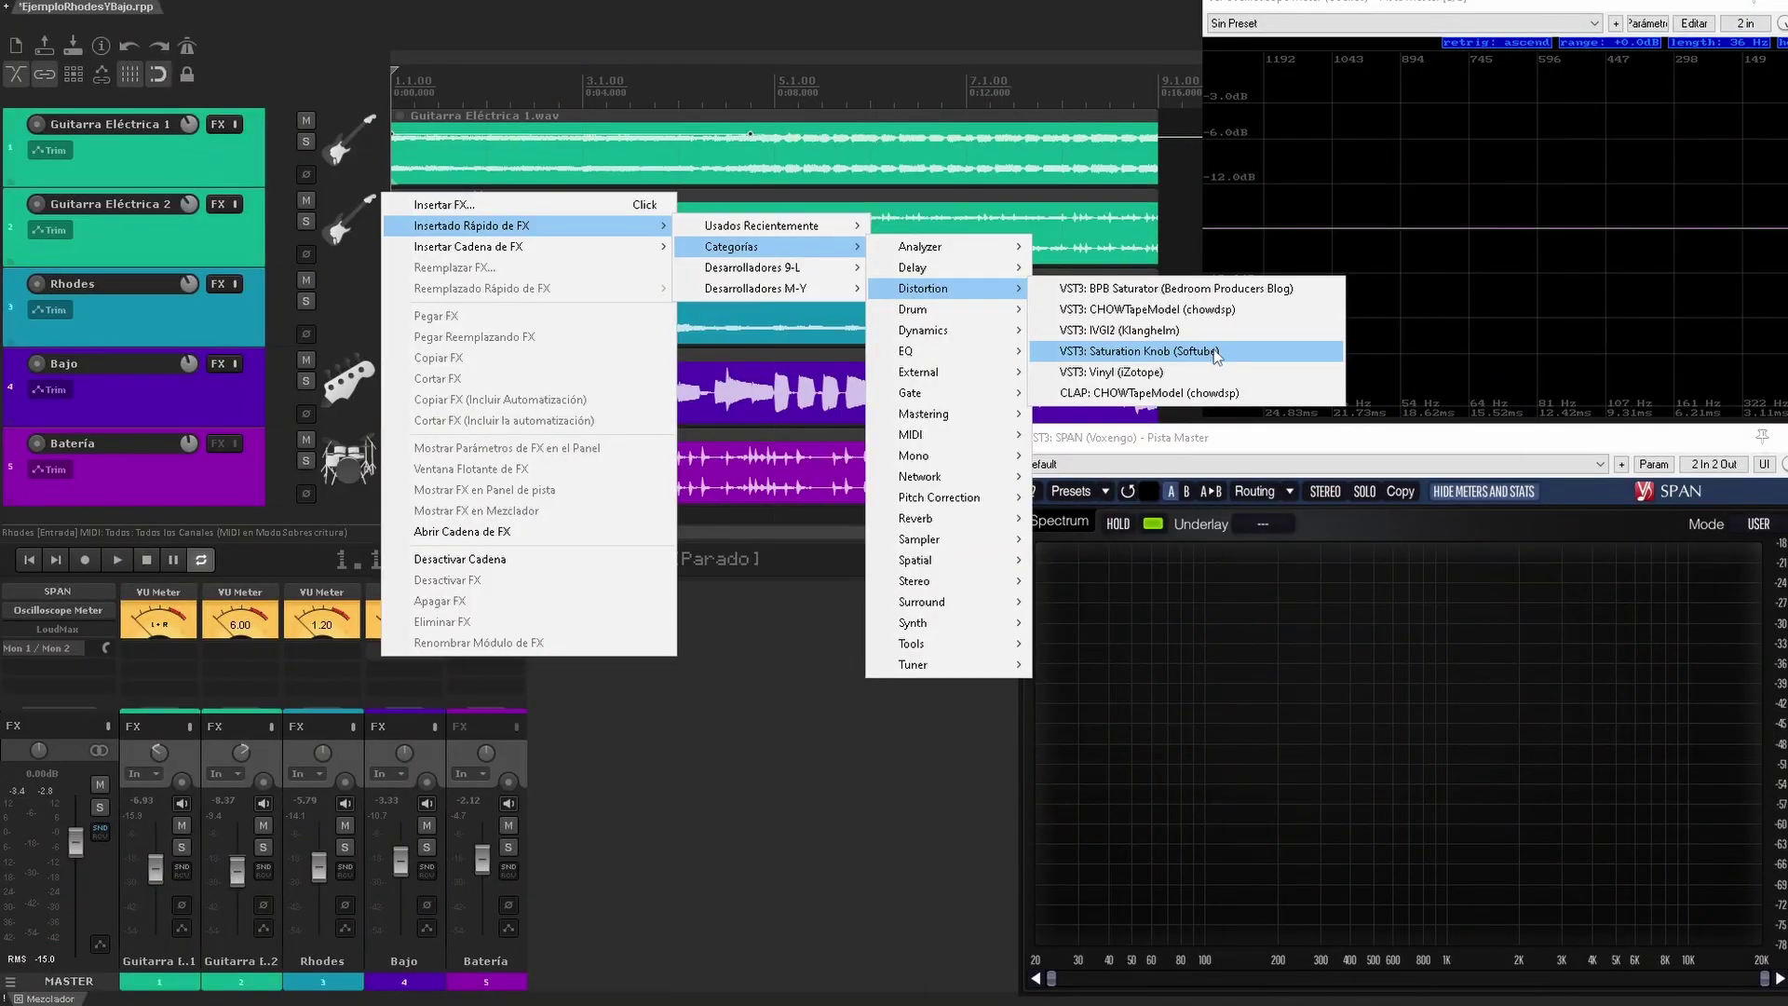
pyautogui.click(1211, 352)
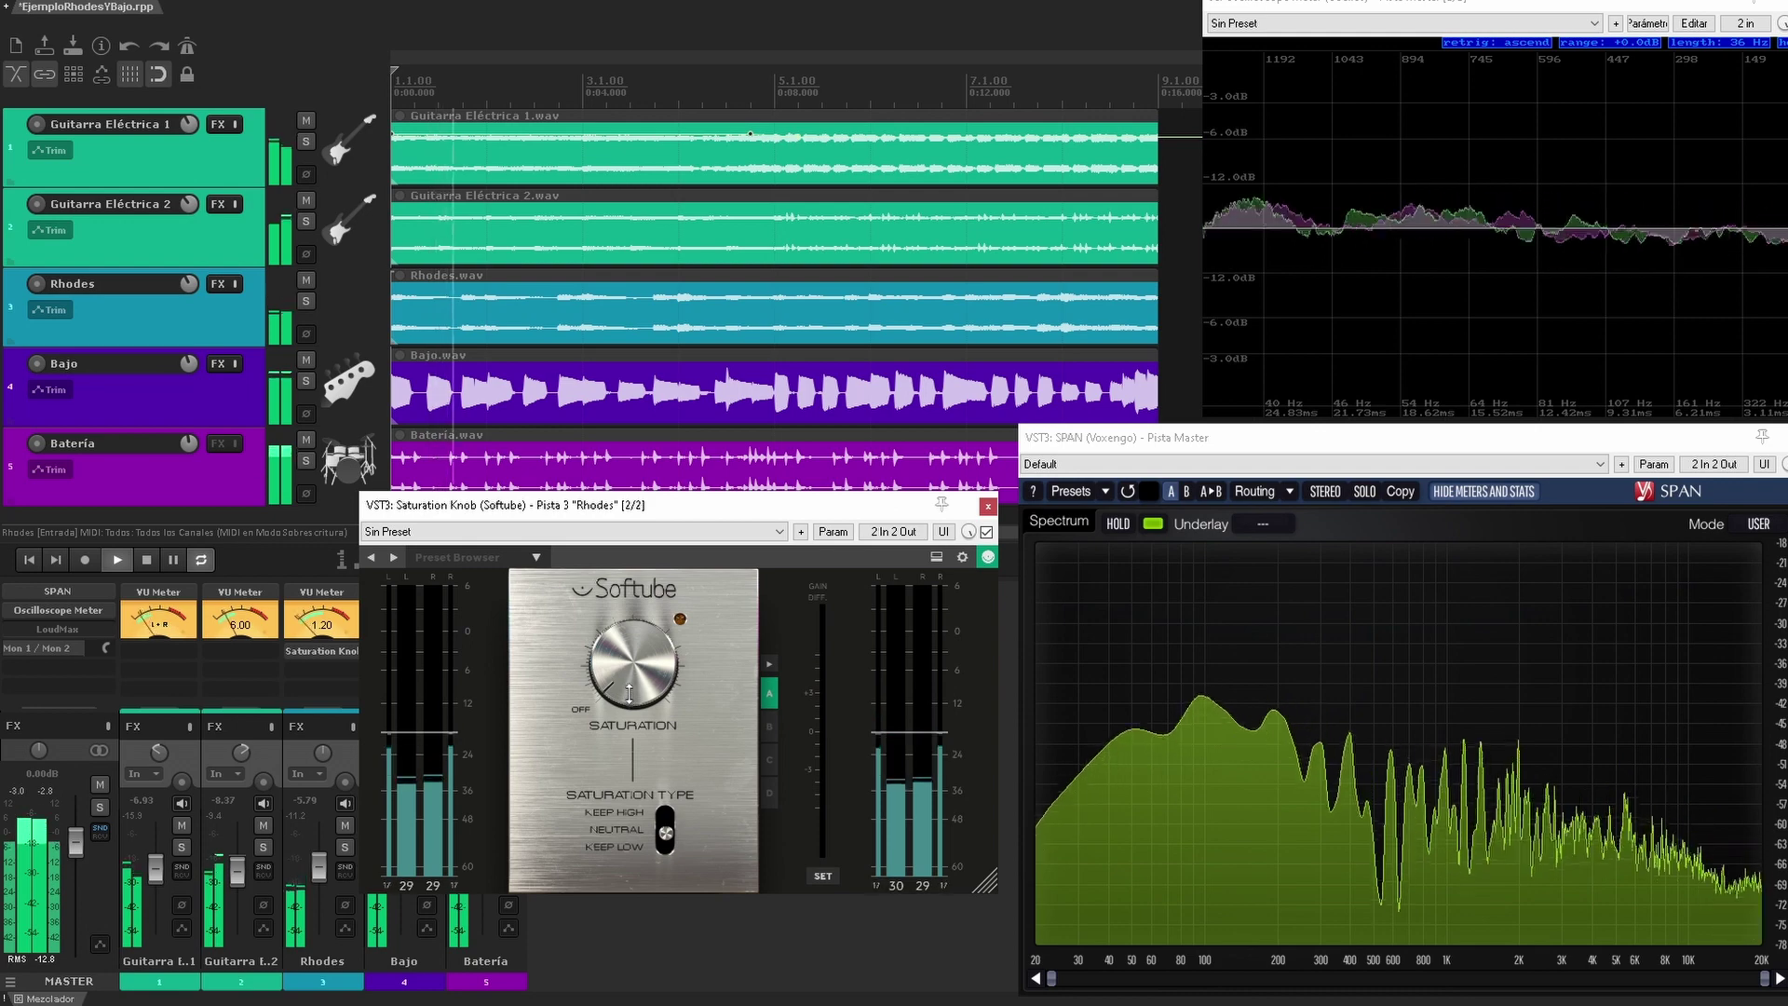
pyautogui.moveTo(629, 694); pyautogui.dragTo(621, 617)
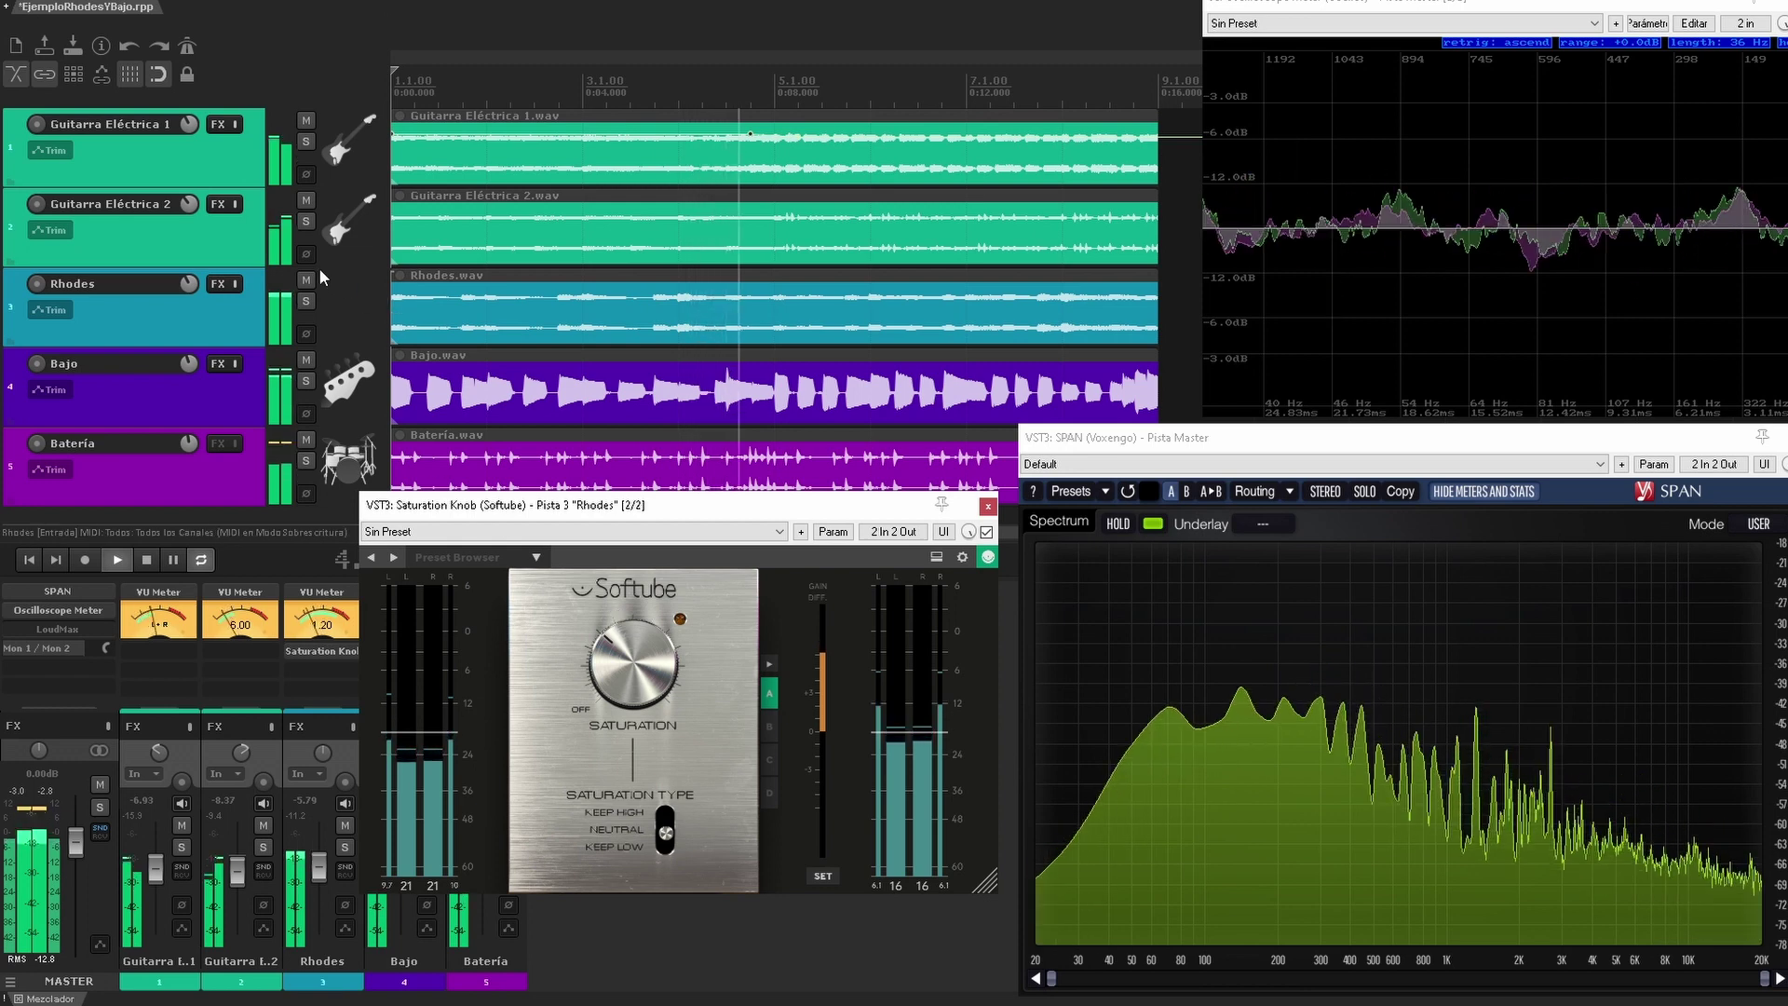
# Solo the Rhodes track, compare it with the Saturation Knob disabled and enabled, and return to the full mix.
pyautogui.click(307, 300)
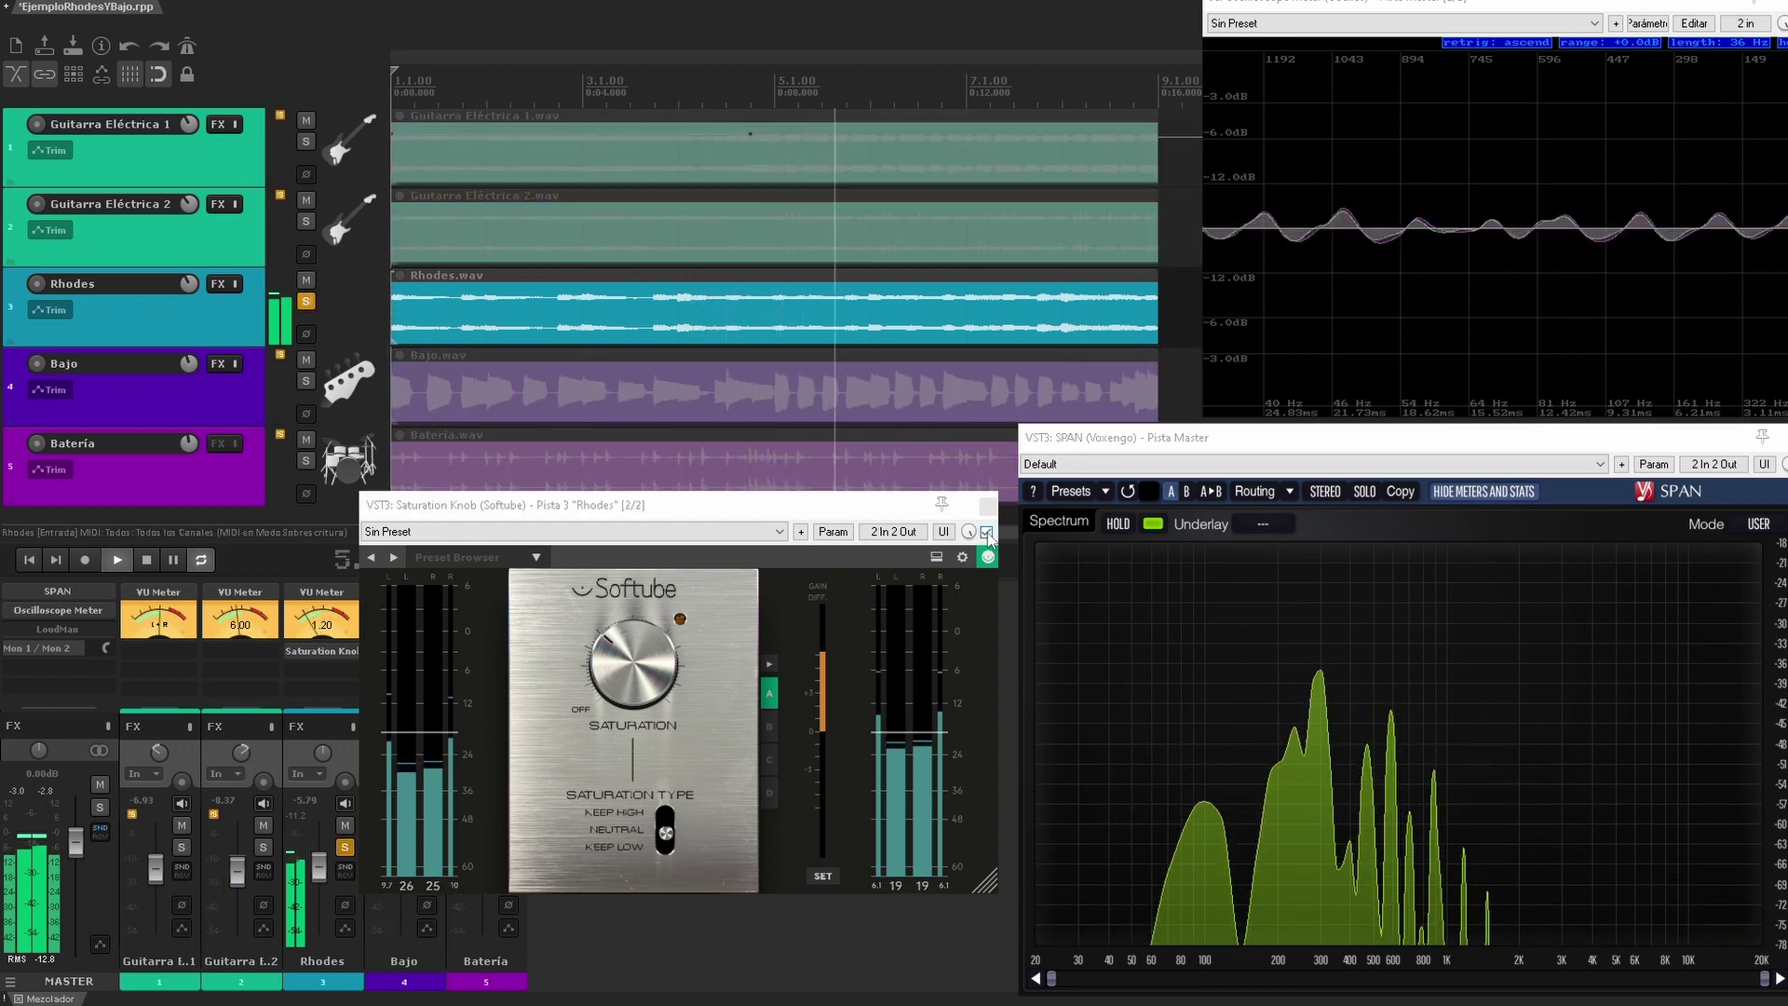
pyautogui.click(987, 533)
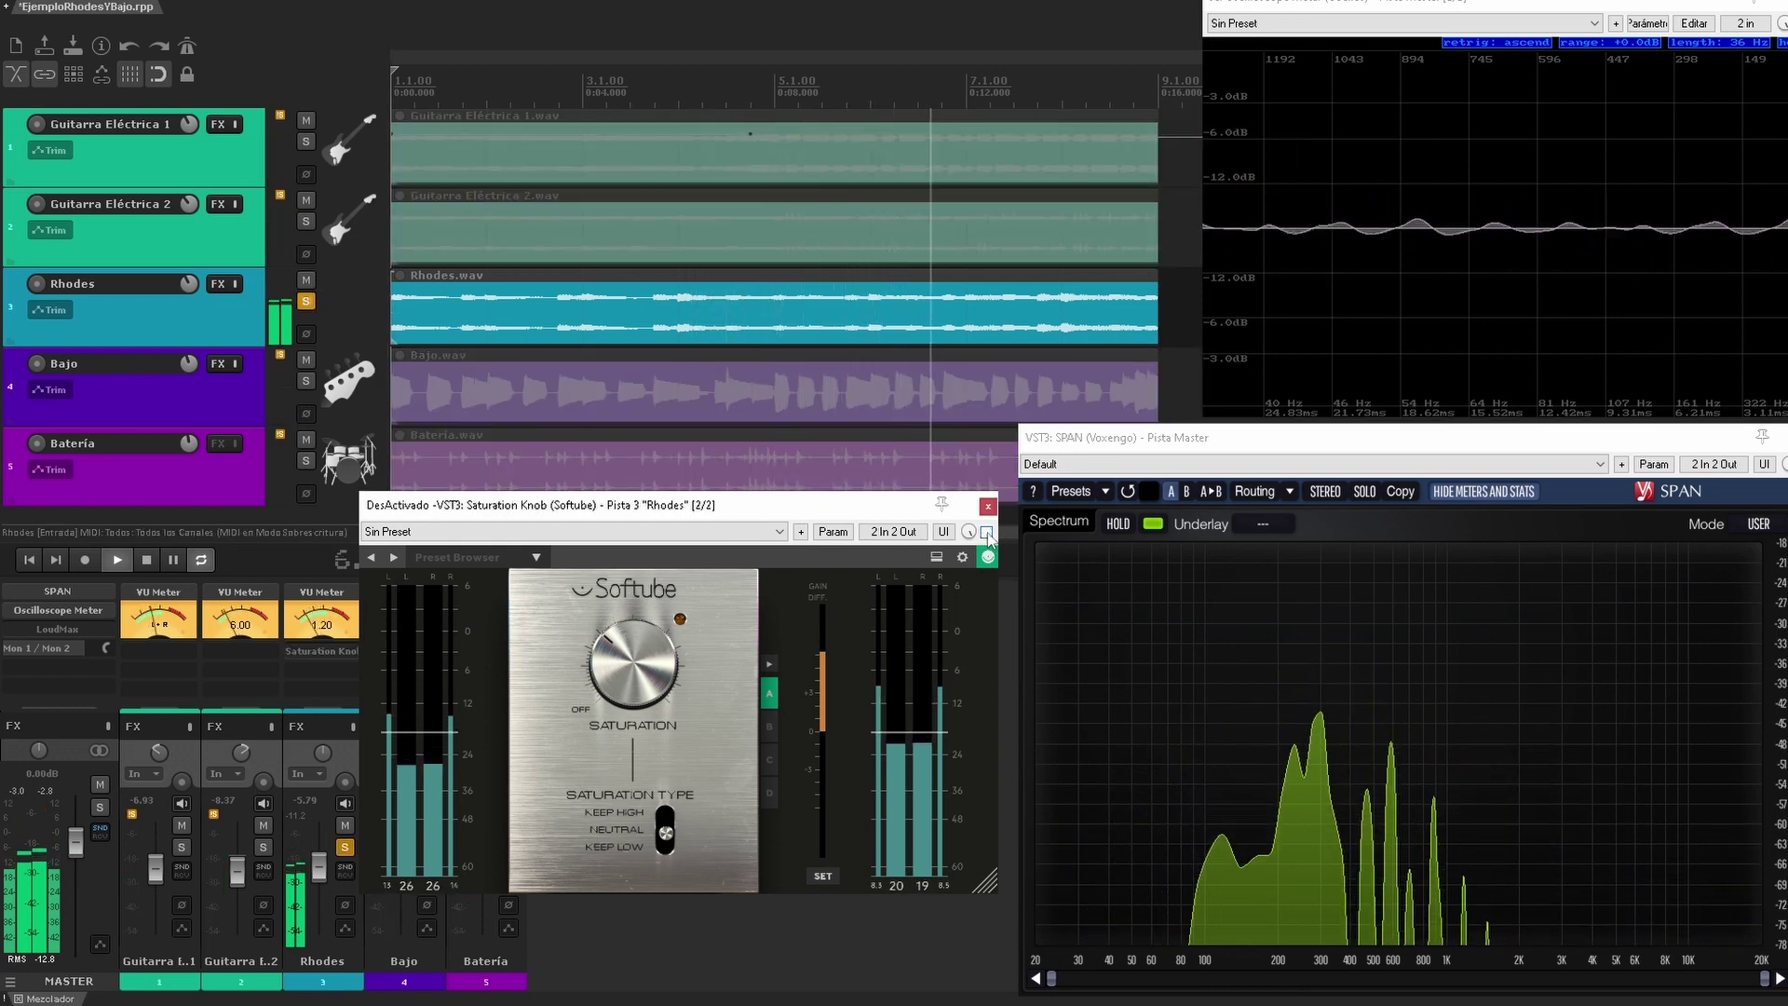
pyautogui.click(987, 533)
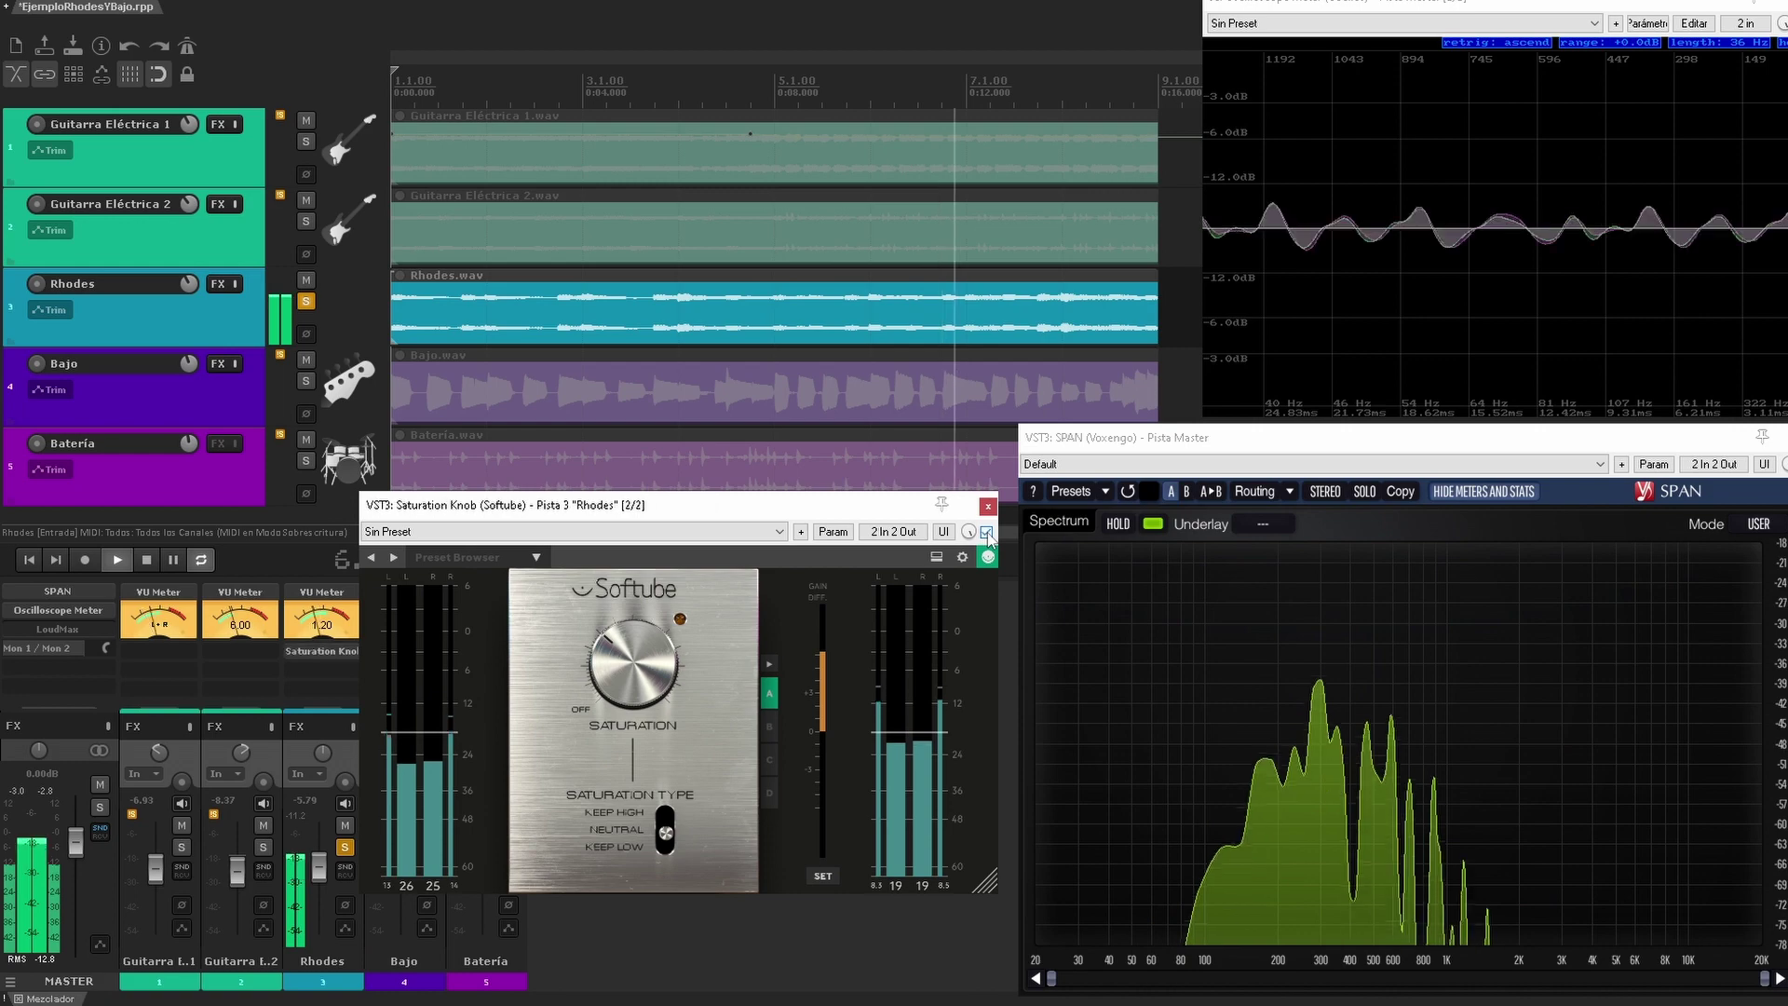
pyautogui.click(306, 300)
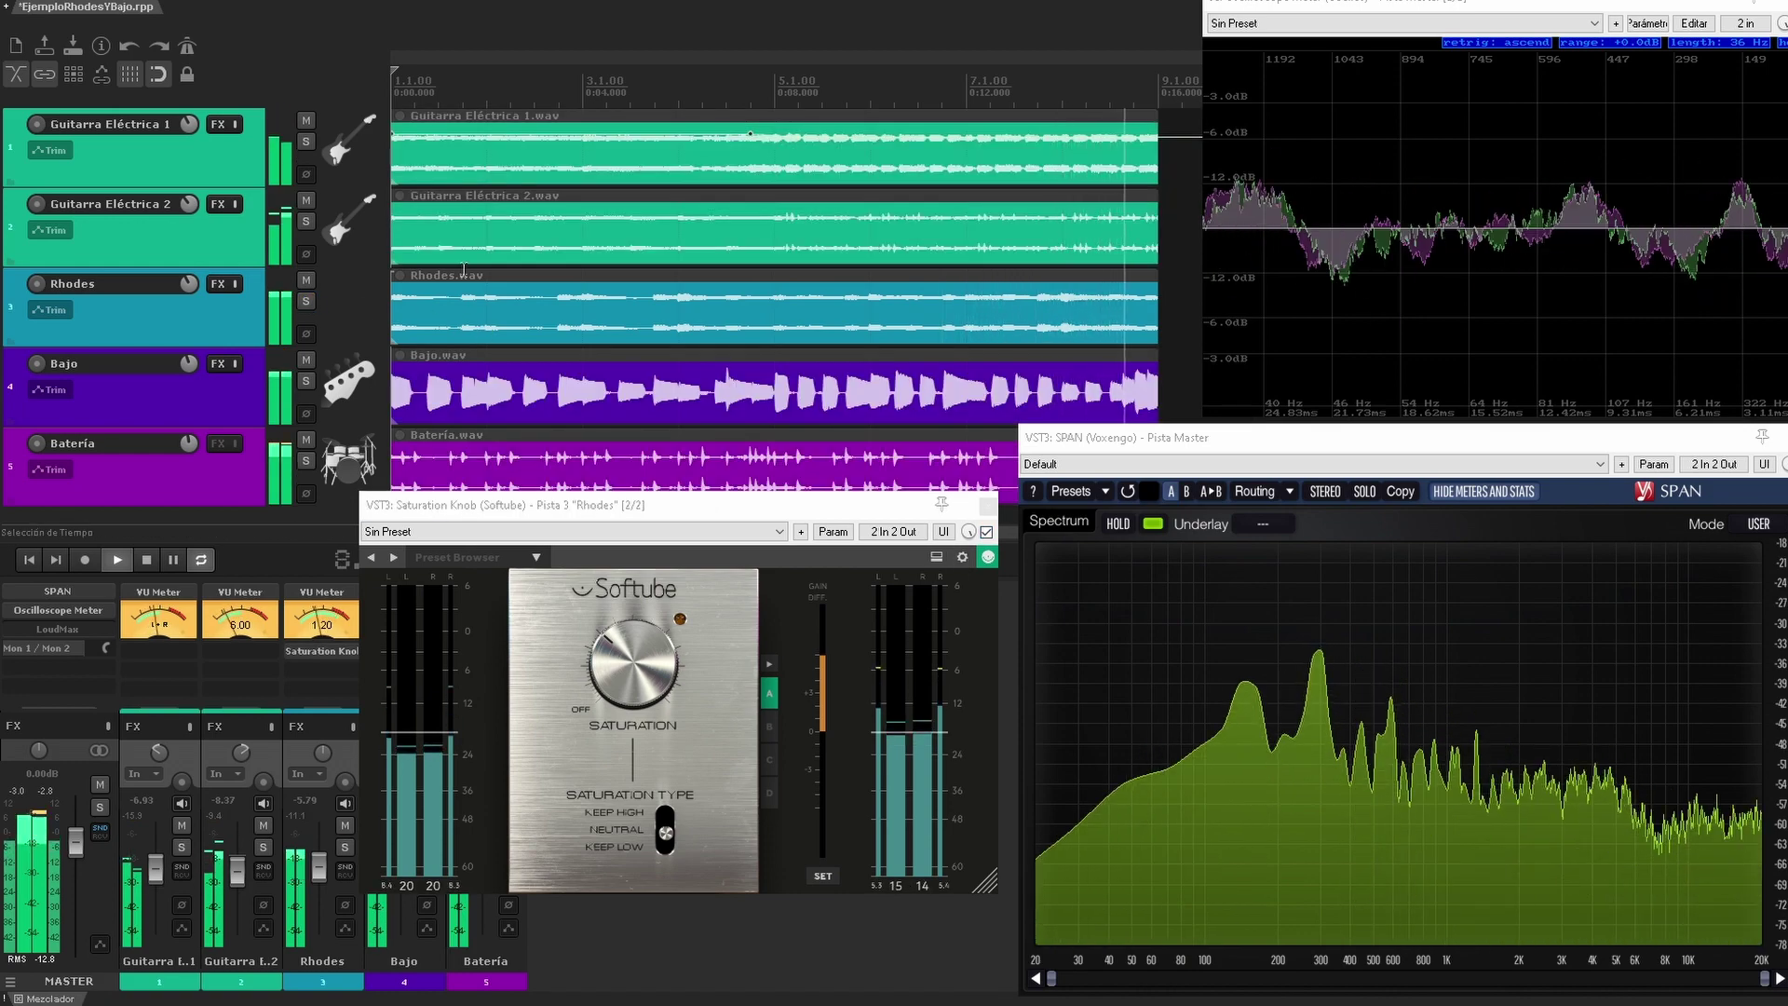
# Stop playback, insert the TDR Nova equalizer on the Rhodes track, and move its window clear of the upper tracks.
pyautogui.press('space')
pyautogui.rightClick(324, 198)
pyautogui.moveTo(415, 230)
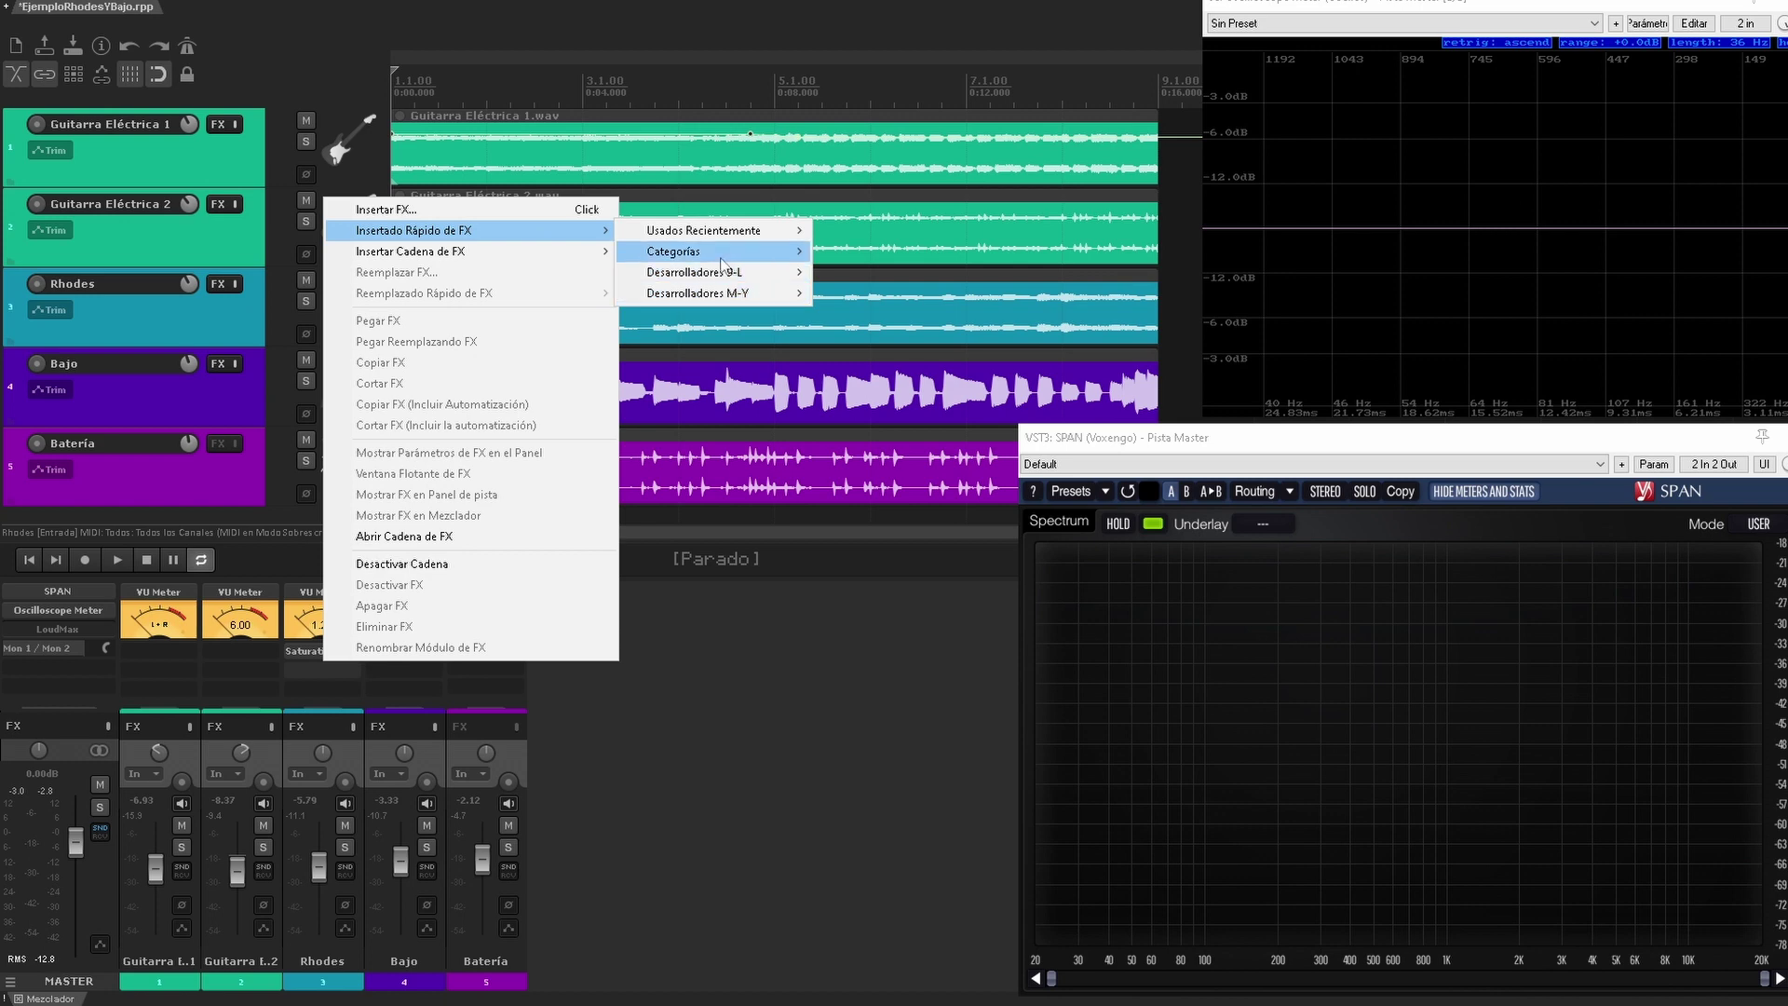
pyautogui.moveTo(708, 251)
pyautogui.moveTo(893, 357)
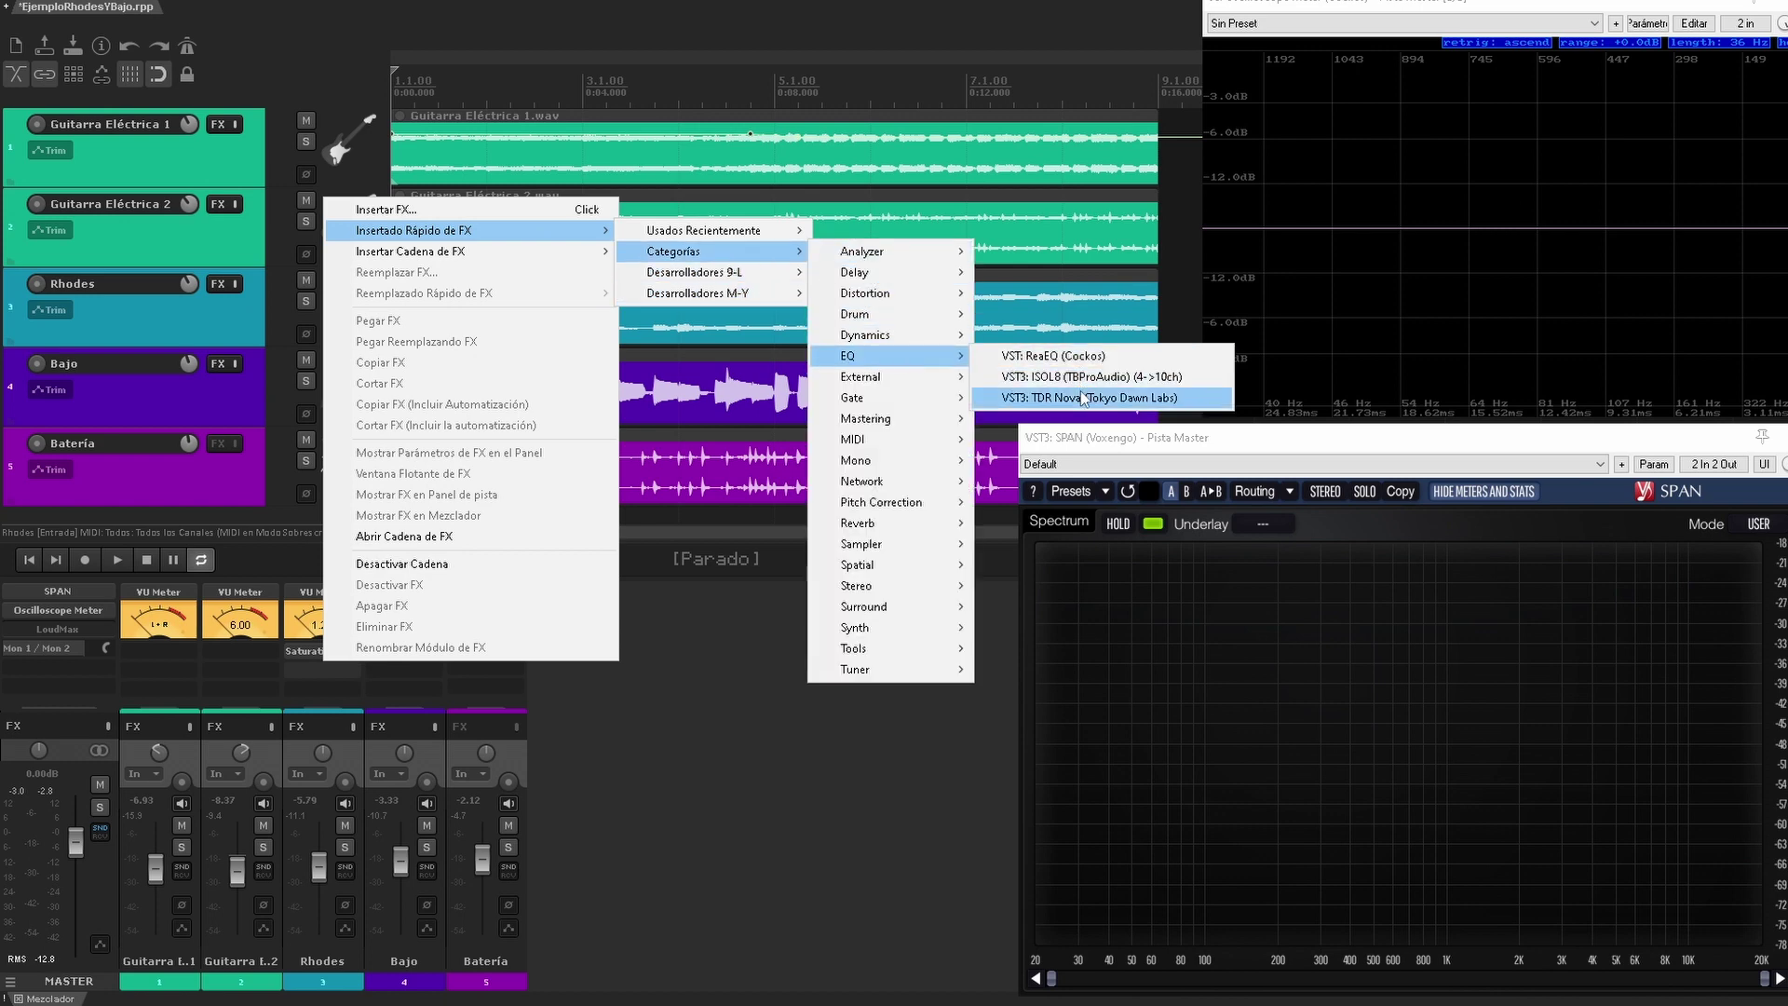
pyautogui.click(1084, 398)
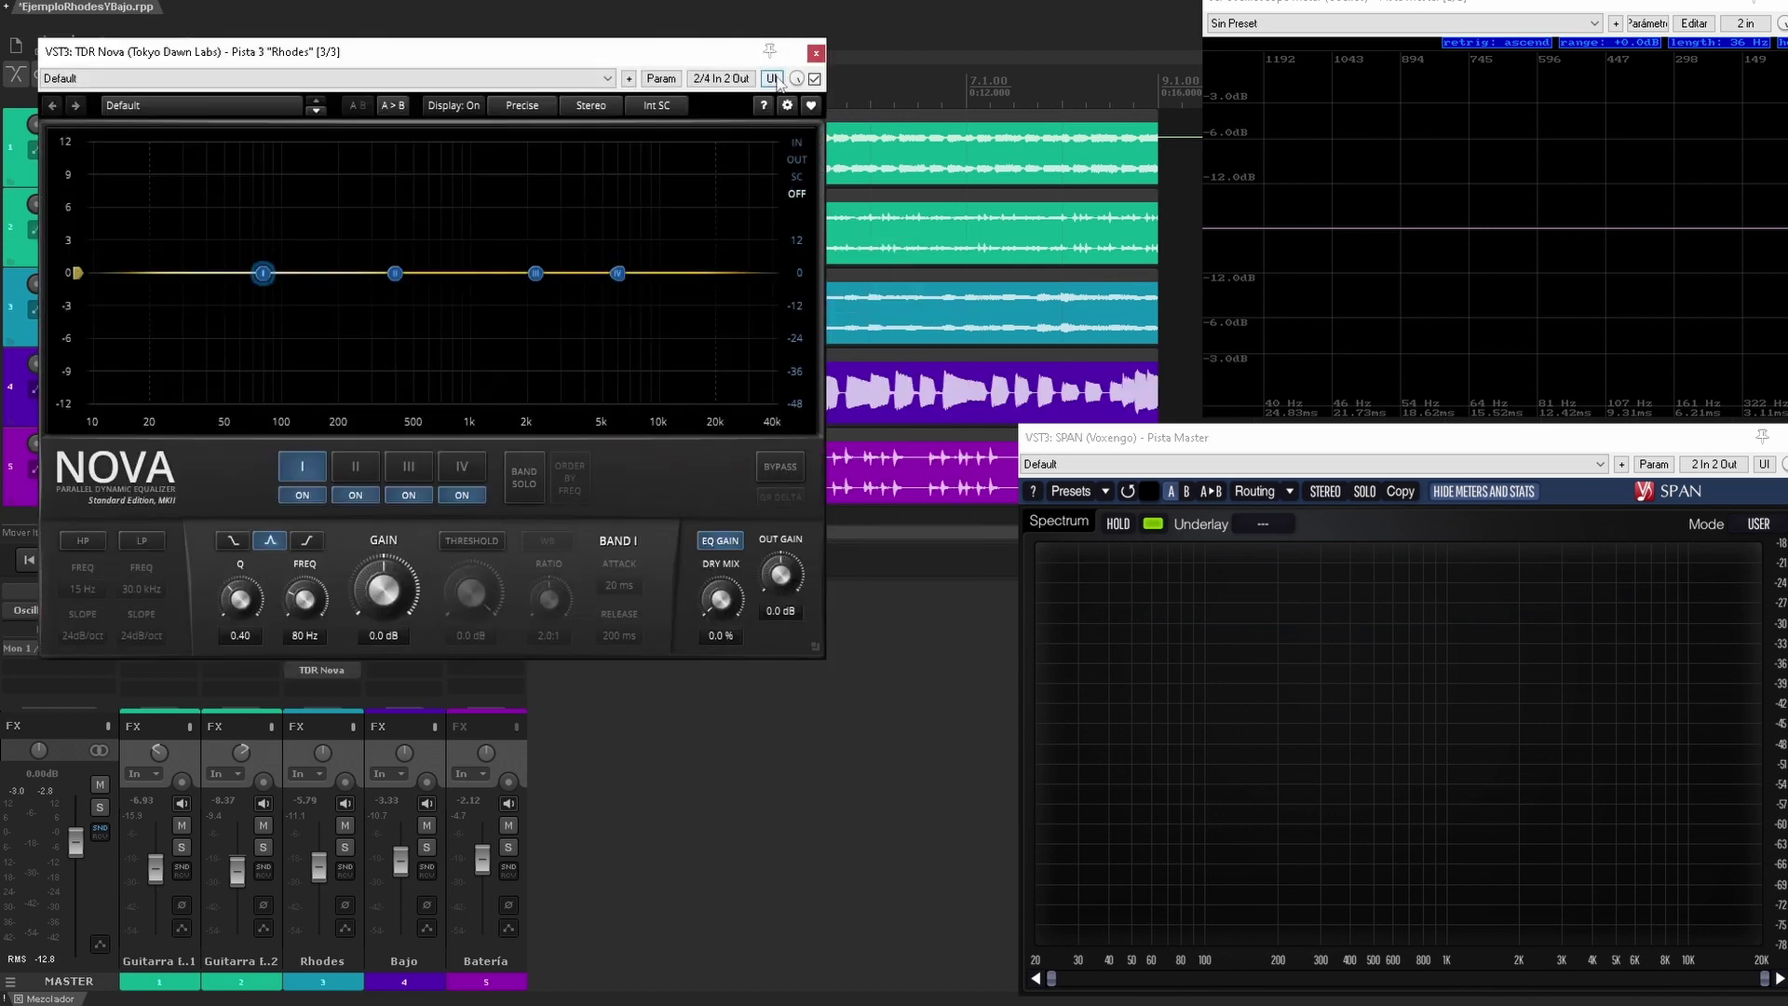
pyautogui.moveTo(786, 53); pyautogui.dragTo(950, 362)
# During playback, shape the Rhodes EQ with a low boost on band I, a low-mid cut on band II, and a 4.9 dB high shelf at 381 Hz.
pyautogui.press('space')
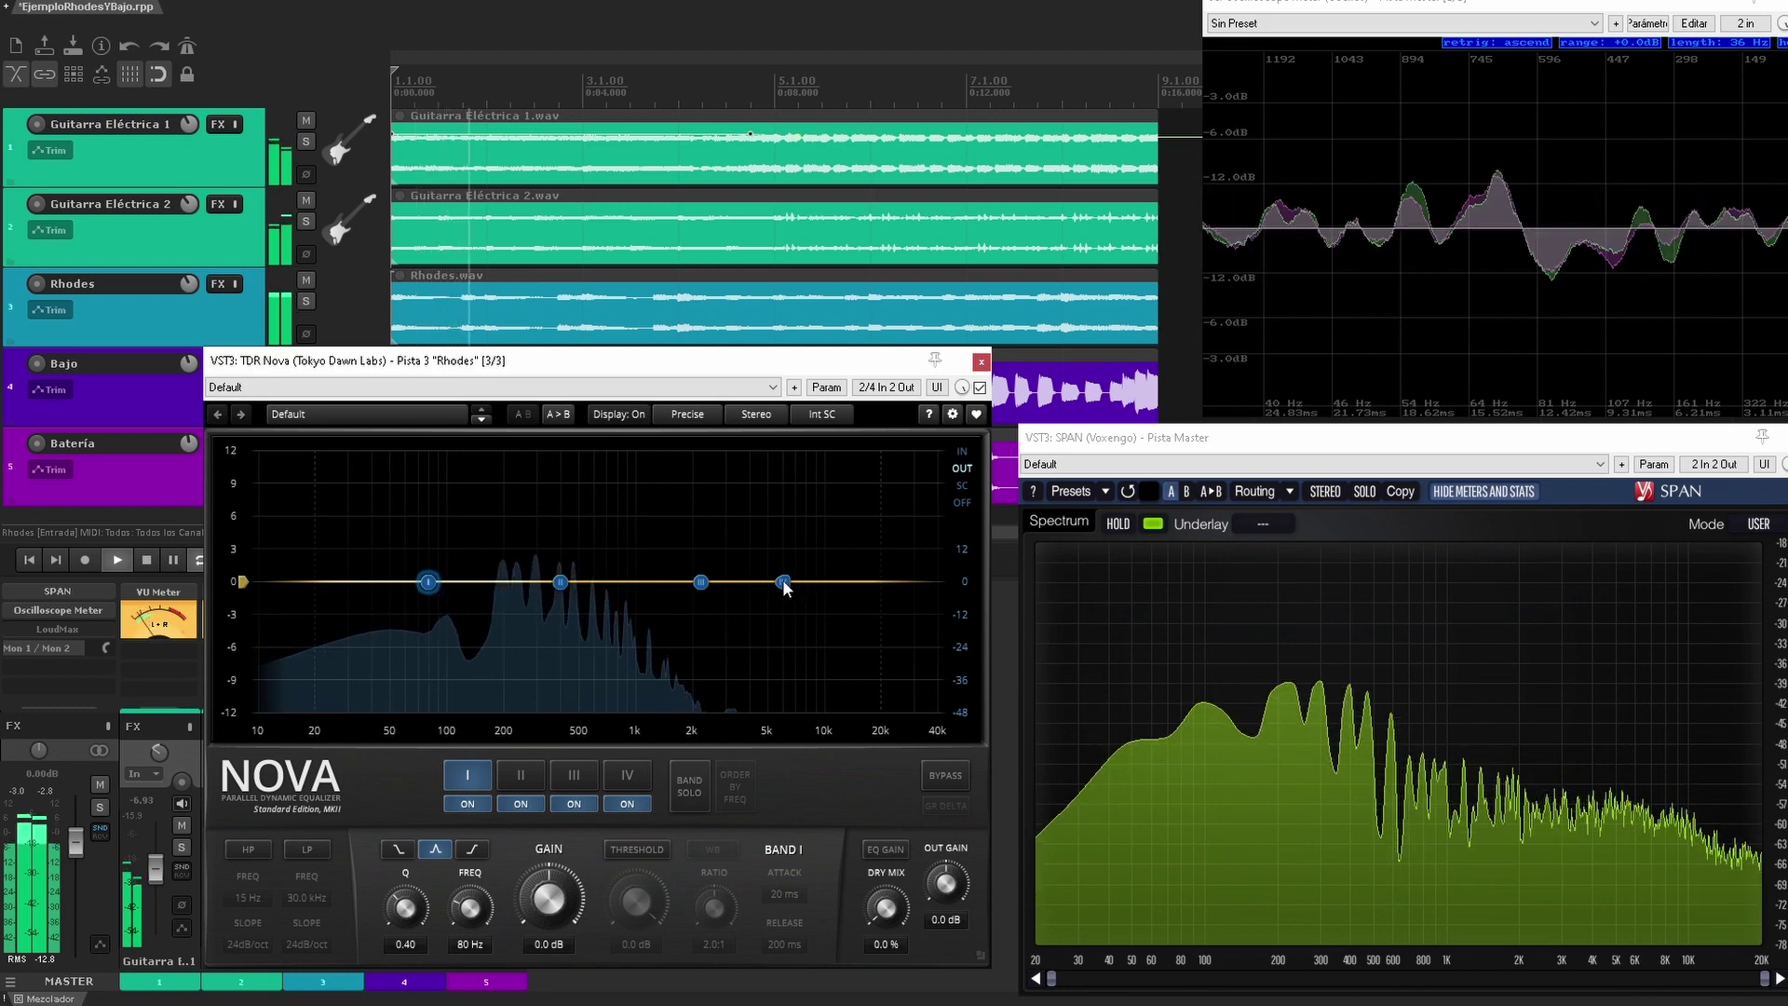
pyautogui.click(783, 583)
pyautogui.moveTo(631, 563); pyautogui.dragTo(534, 603)
pyautogui.moveTo(428, 582); pyautogui.dragTo(570, 525)
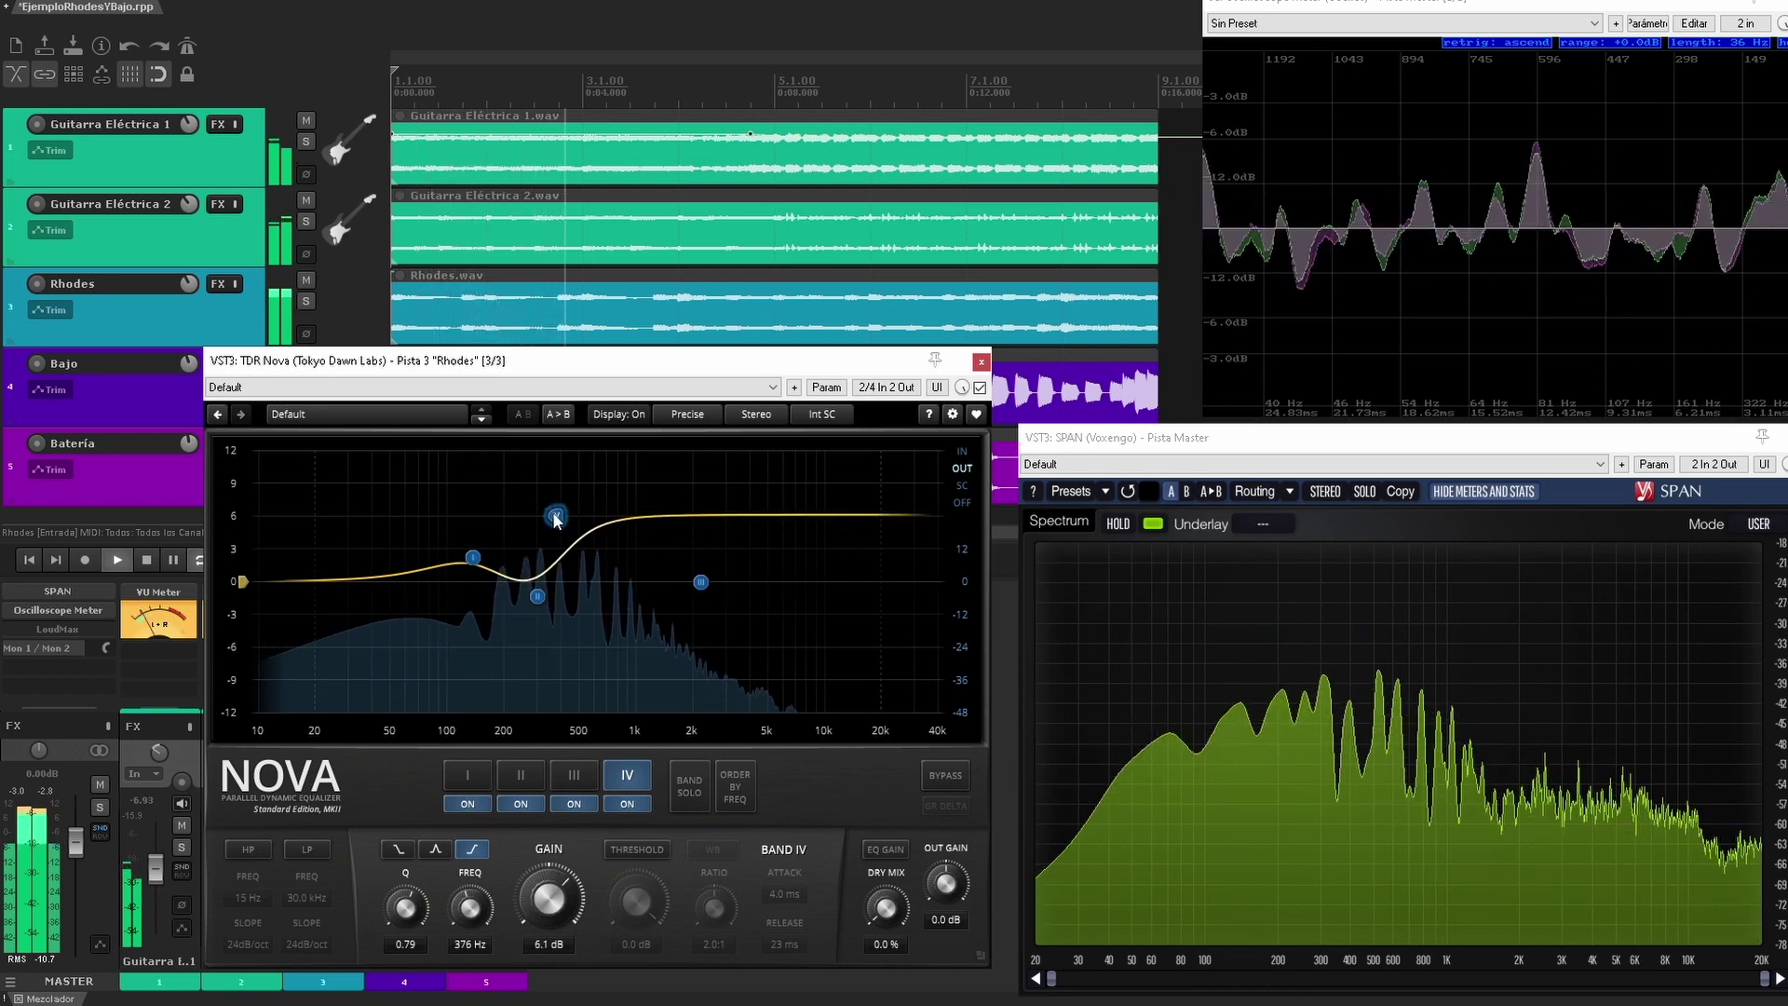
pyautogui.moveTo(563, 523); pyautogui.dragTo(557, 534)
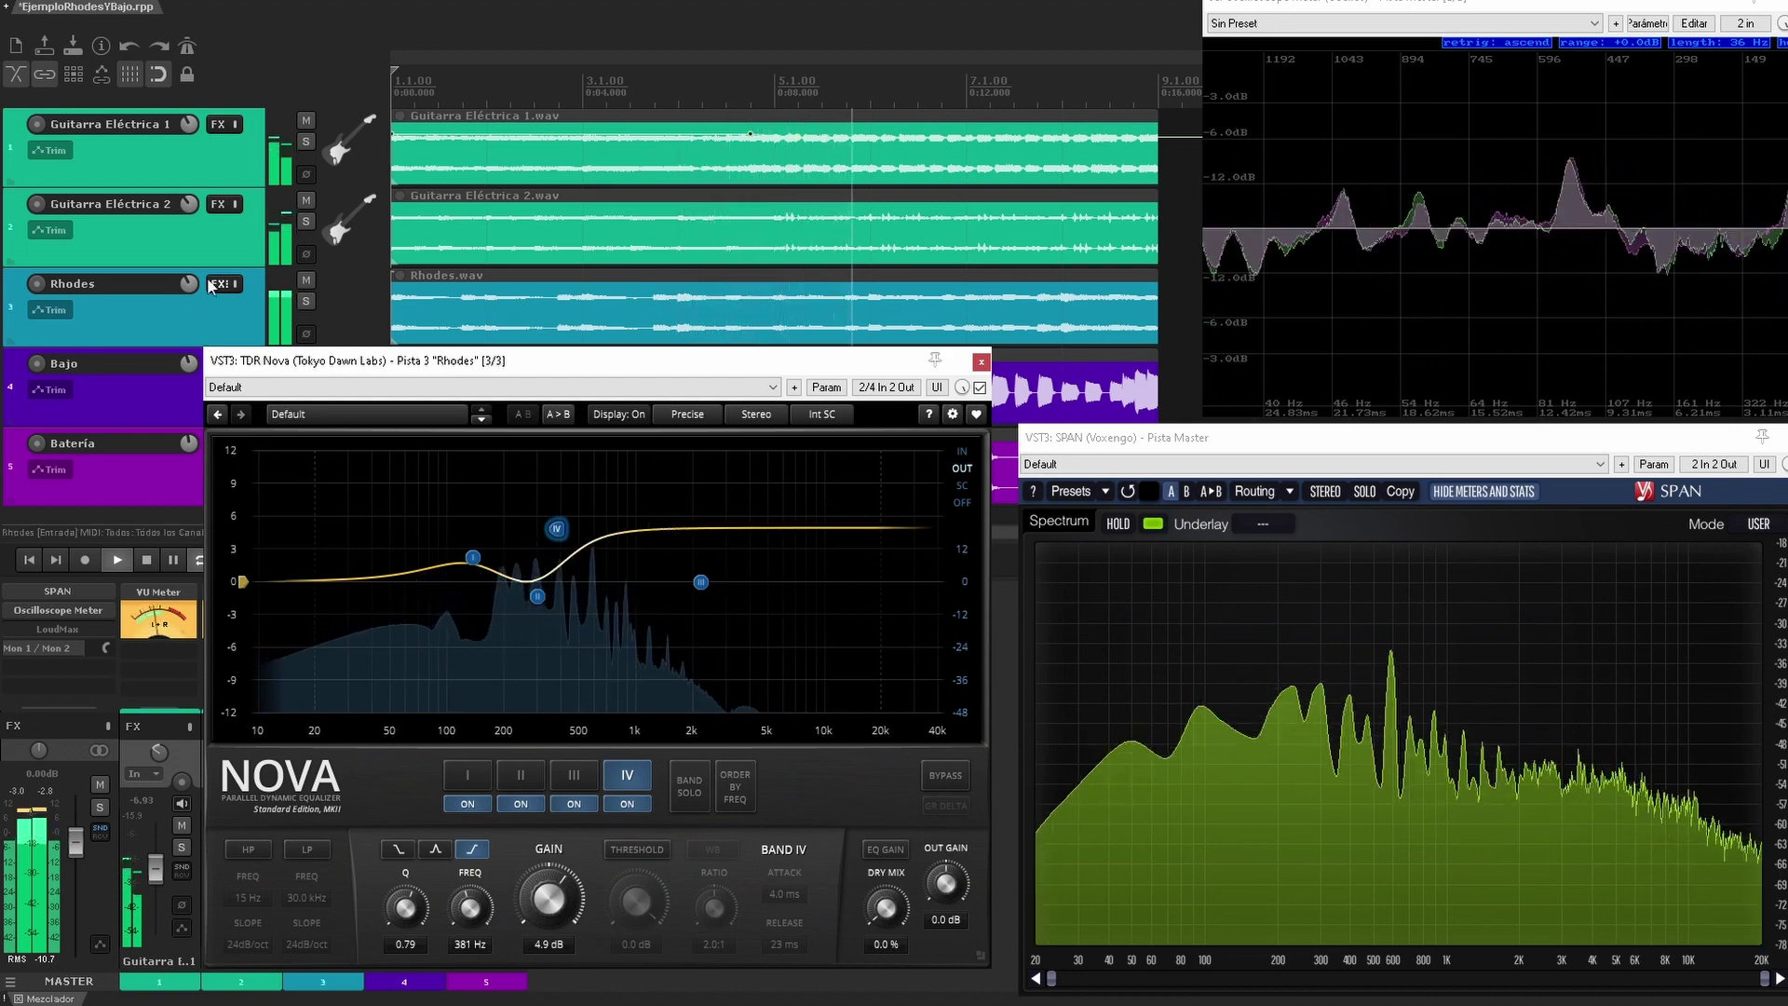
# Audition the soloed Rhodes with and without EQ, set band II to -3.0 dB at 337 Hz, and unsolo the track.
pyautogui.click(306, 301)
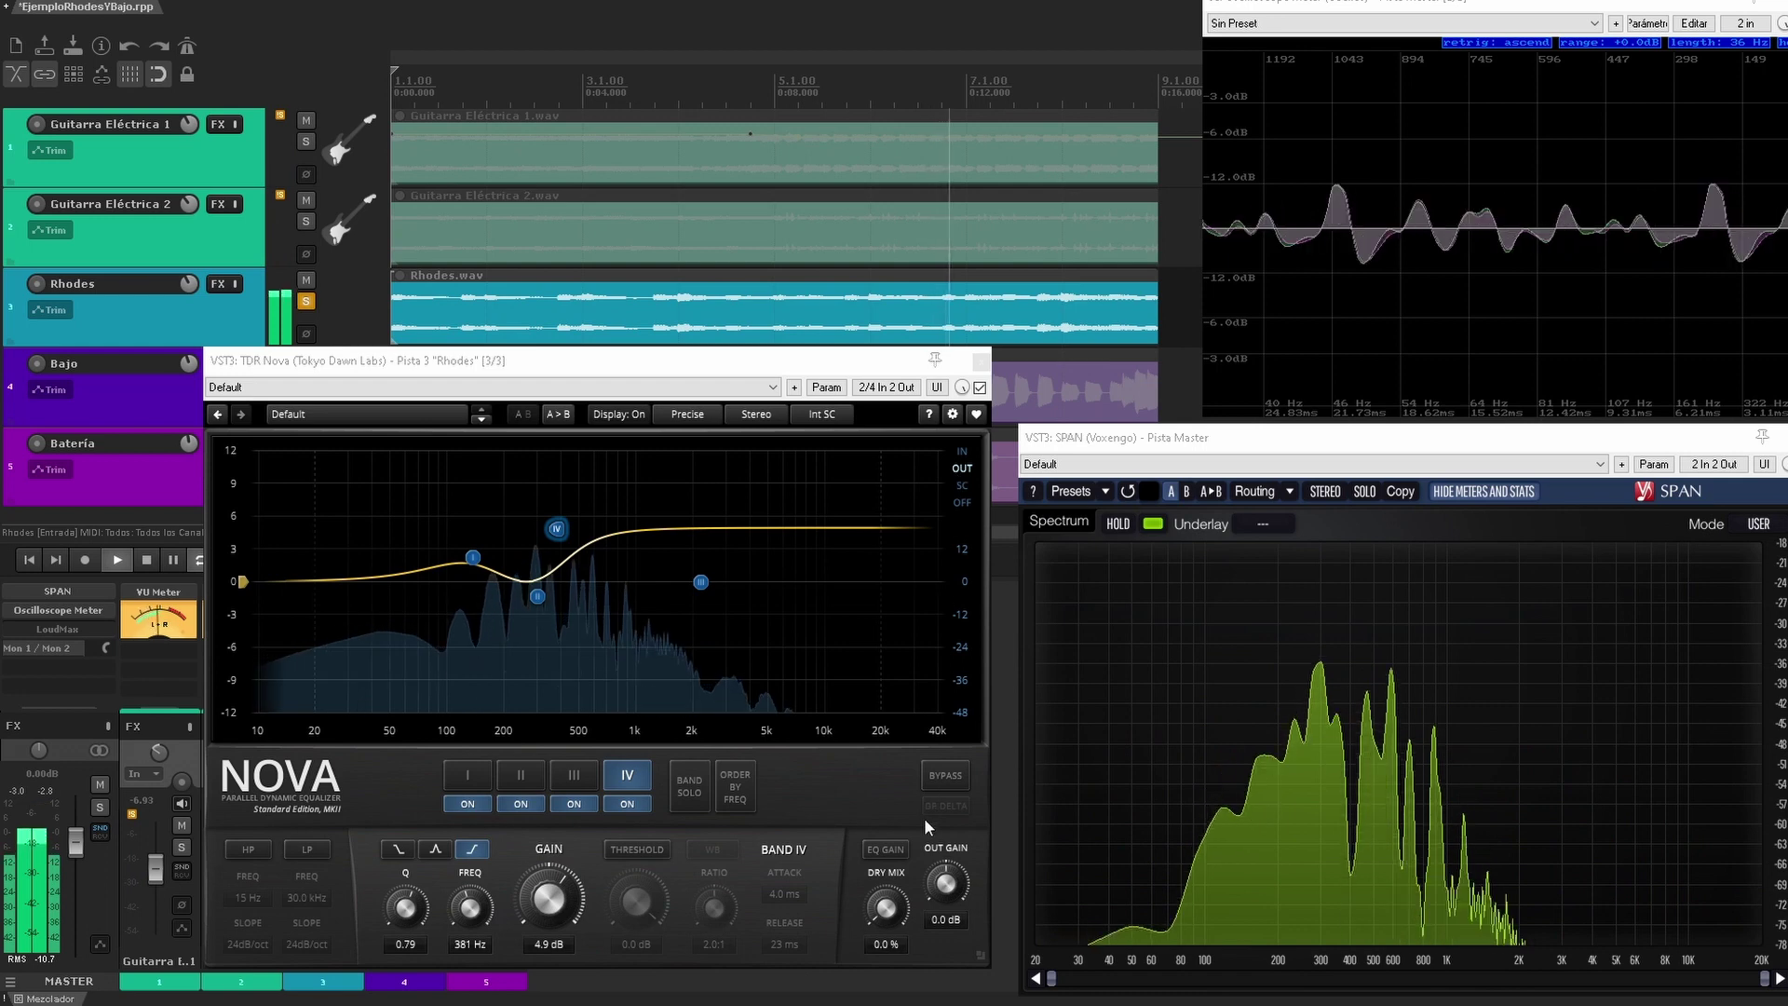
pyautogui.click(947, 775)
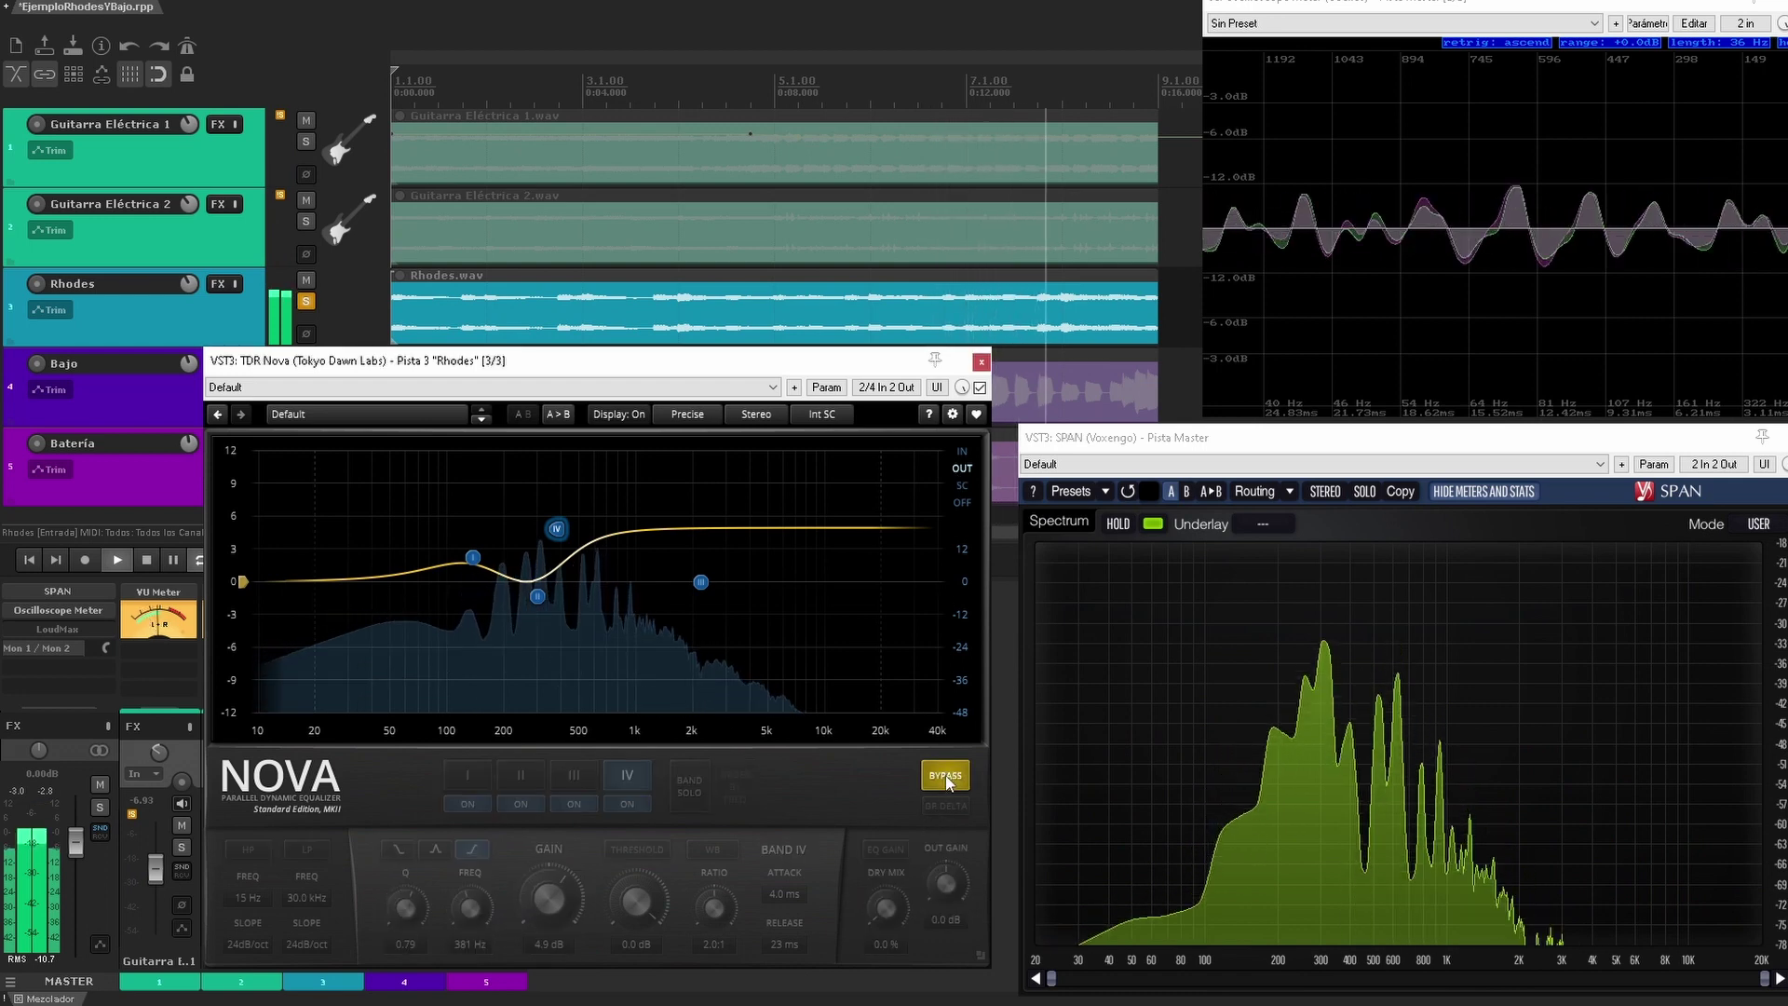
pyautogui.click(946, 775)
pyautogui.moveTo(539, 597); pyautogui.dragTo(553, 619)
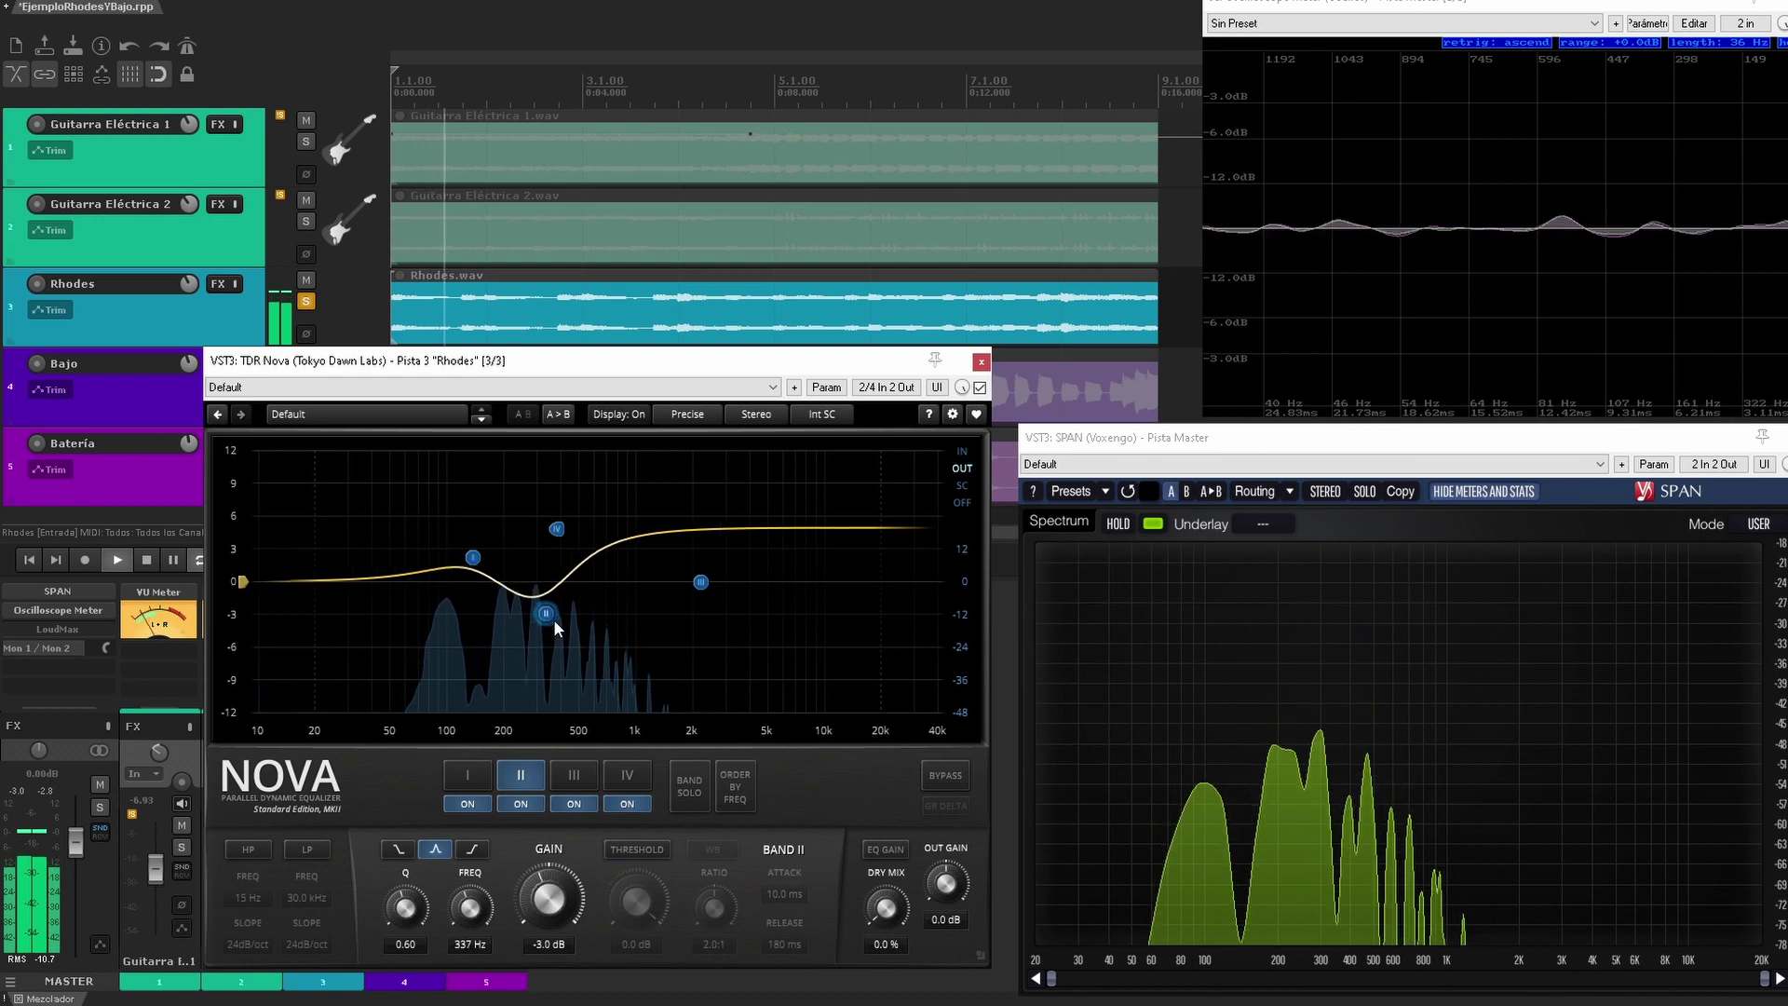
pyautogui.click(306, 301)
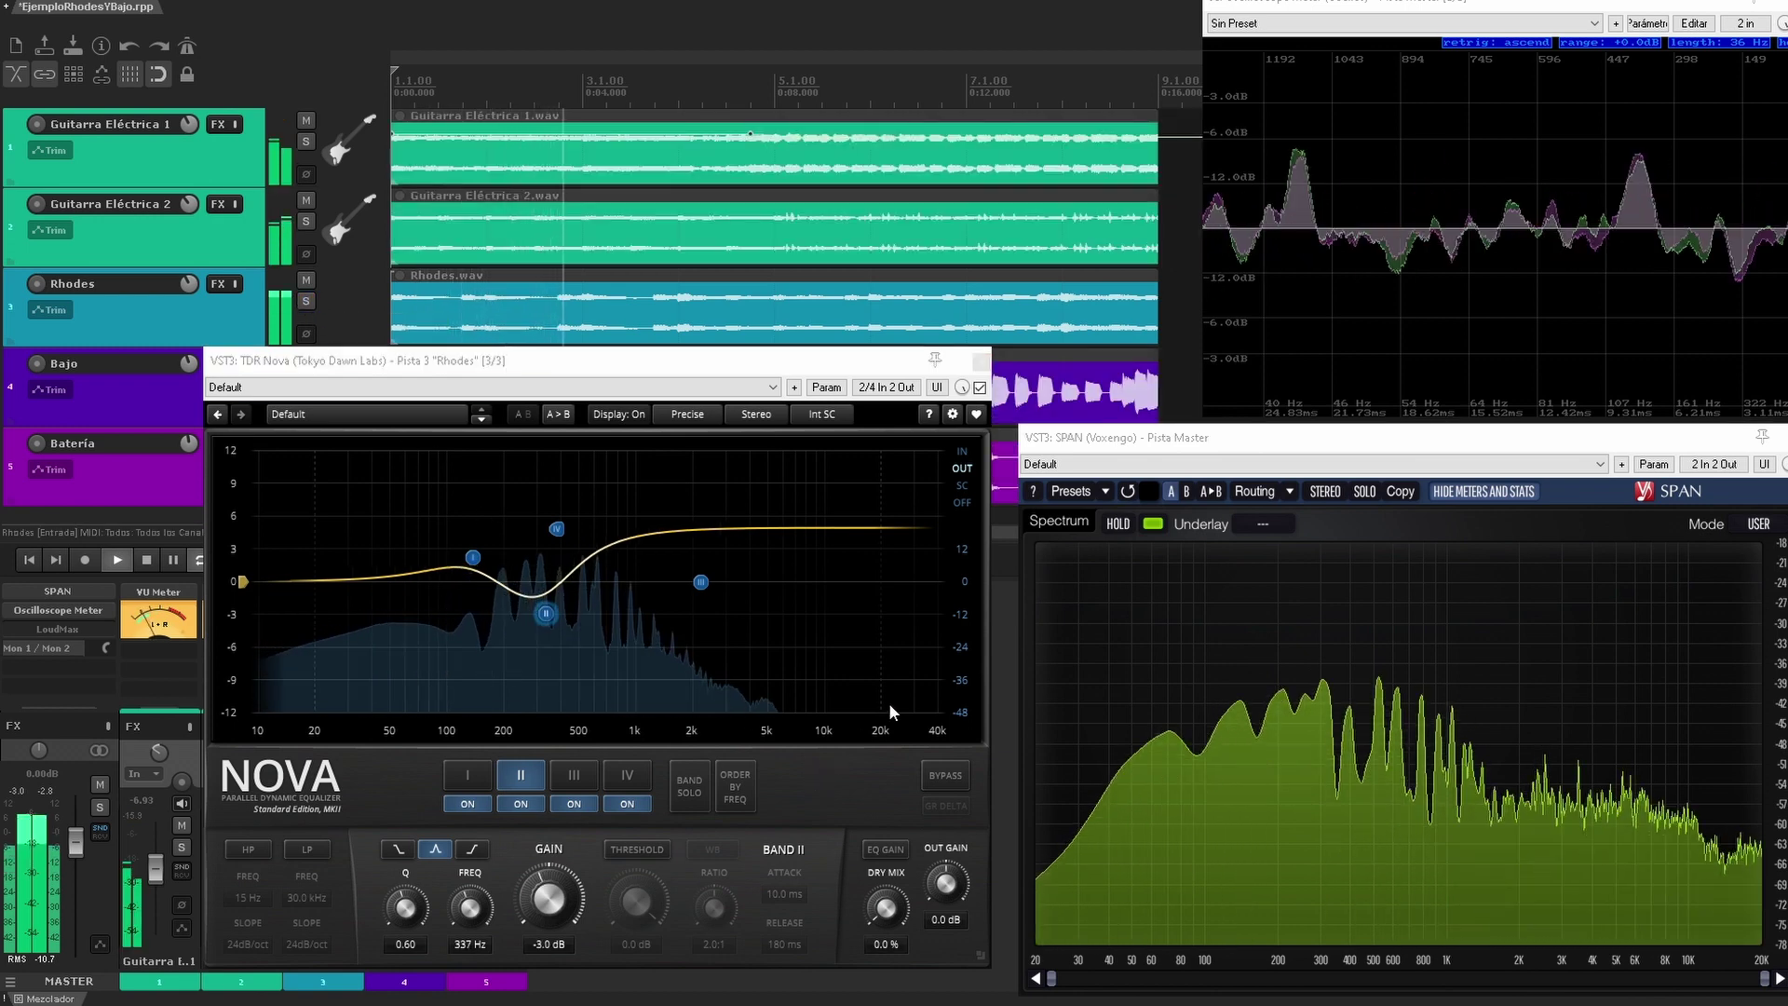
# Compare the full mix with the Rhodes equalizer bypassed and active.
pyautogui.click(947, 782)
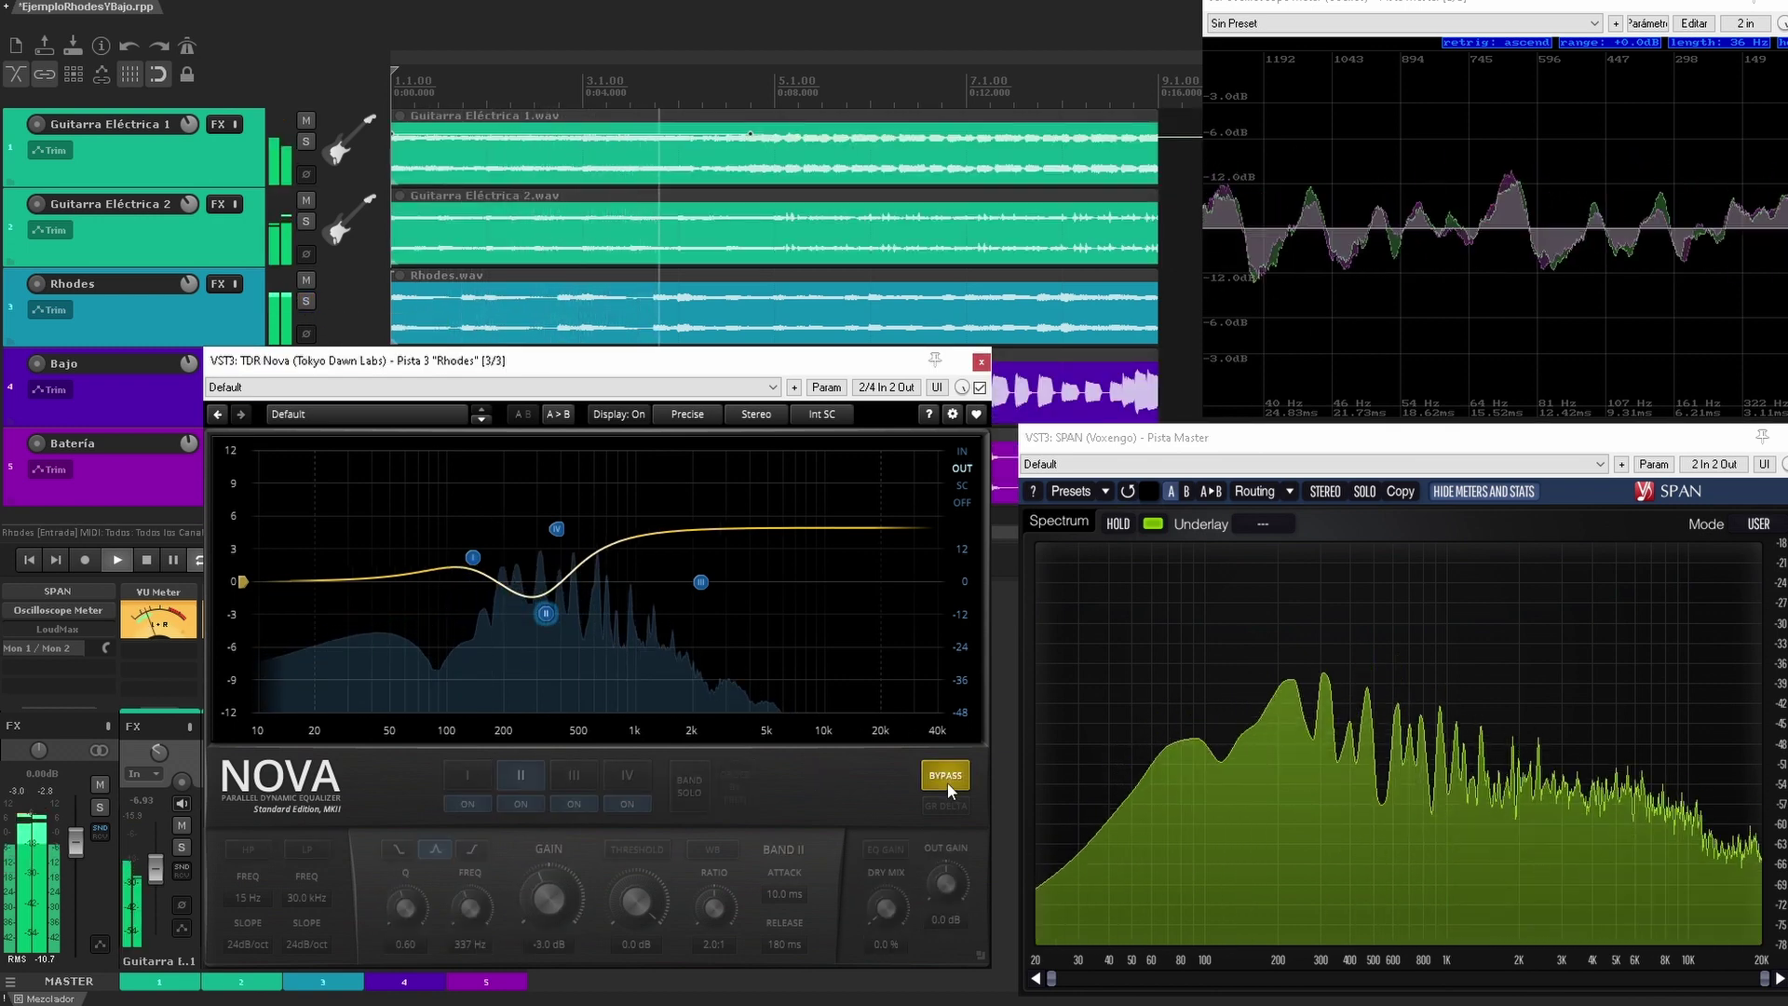
pyautogui.click(948, 783)
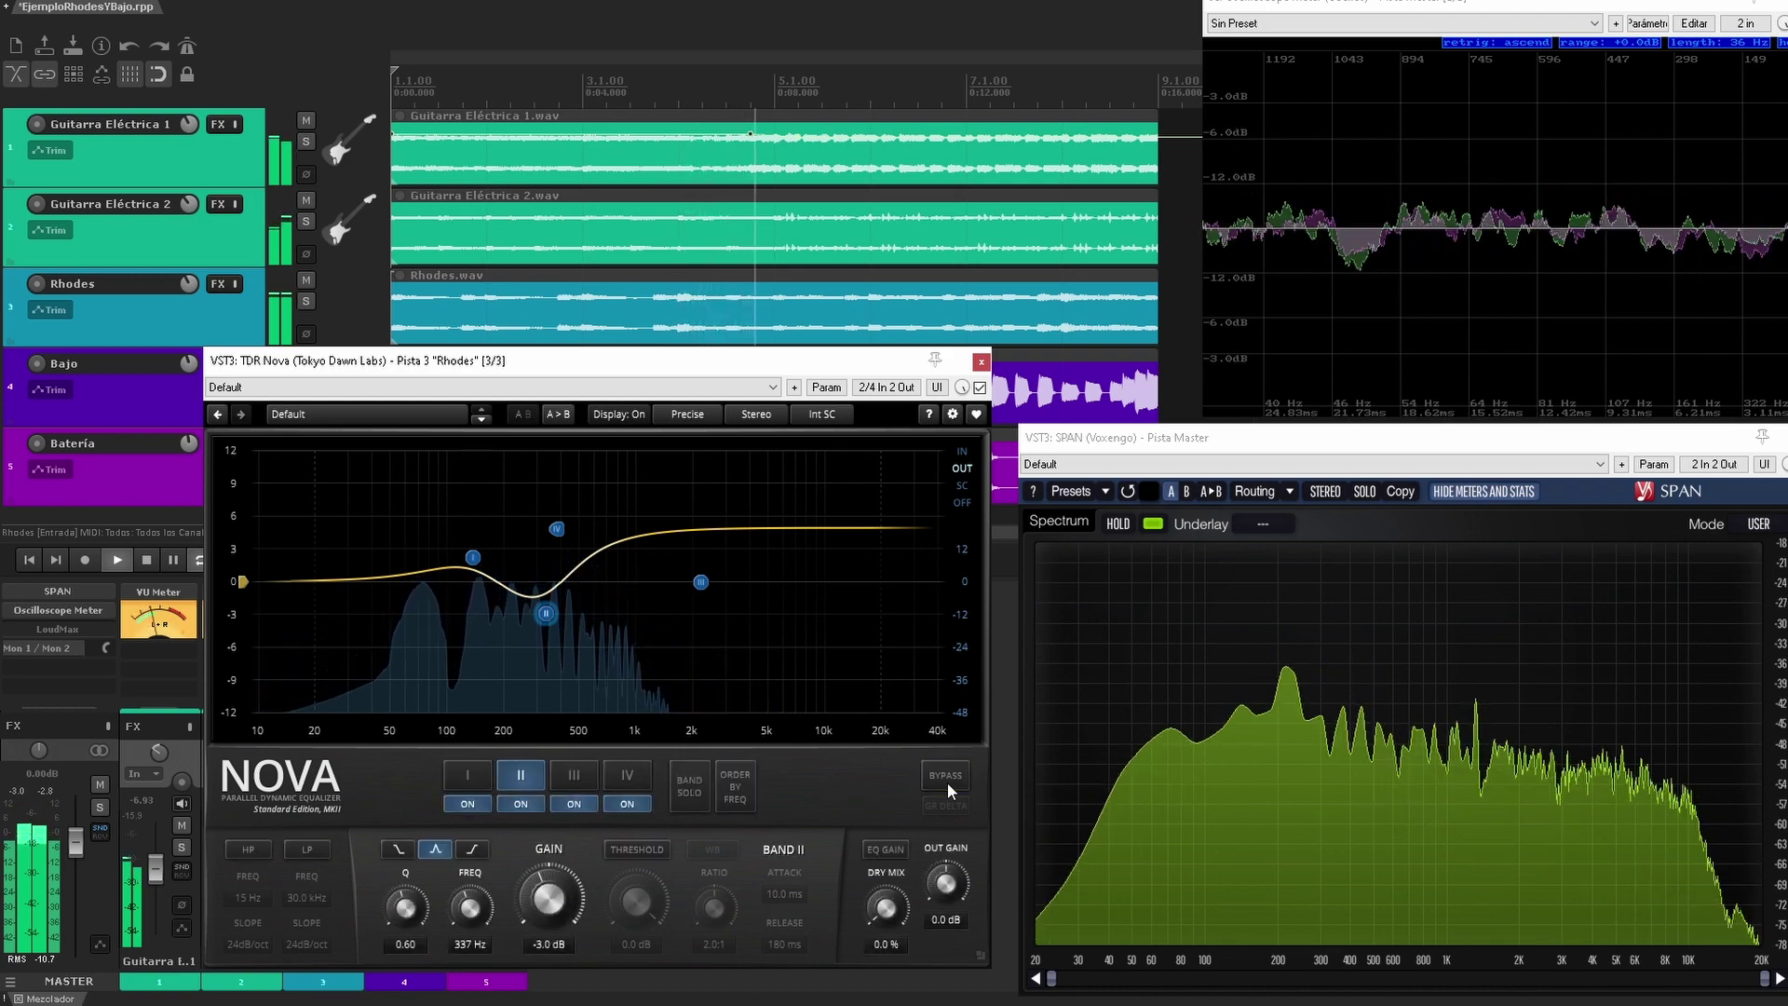
pyautogui.click(947, 782)
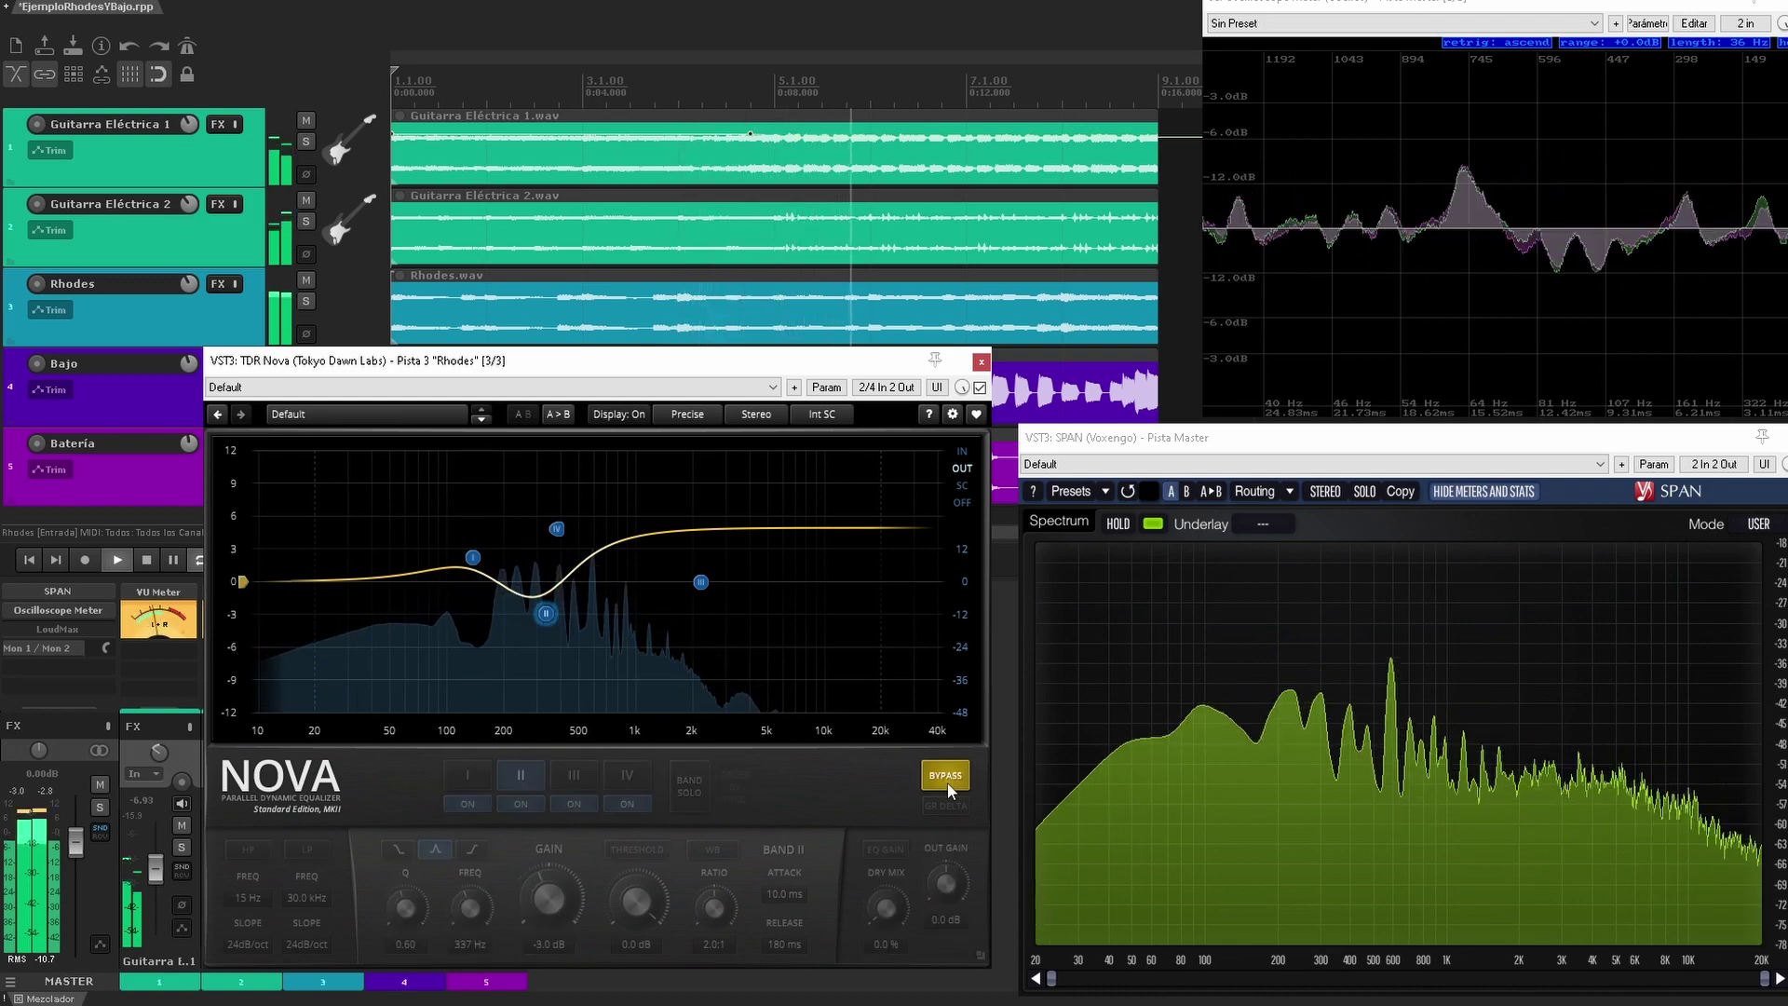
pyautogui.click(948, 782)
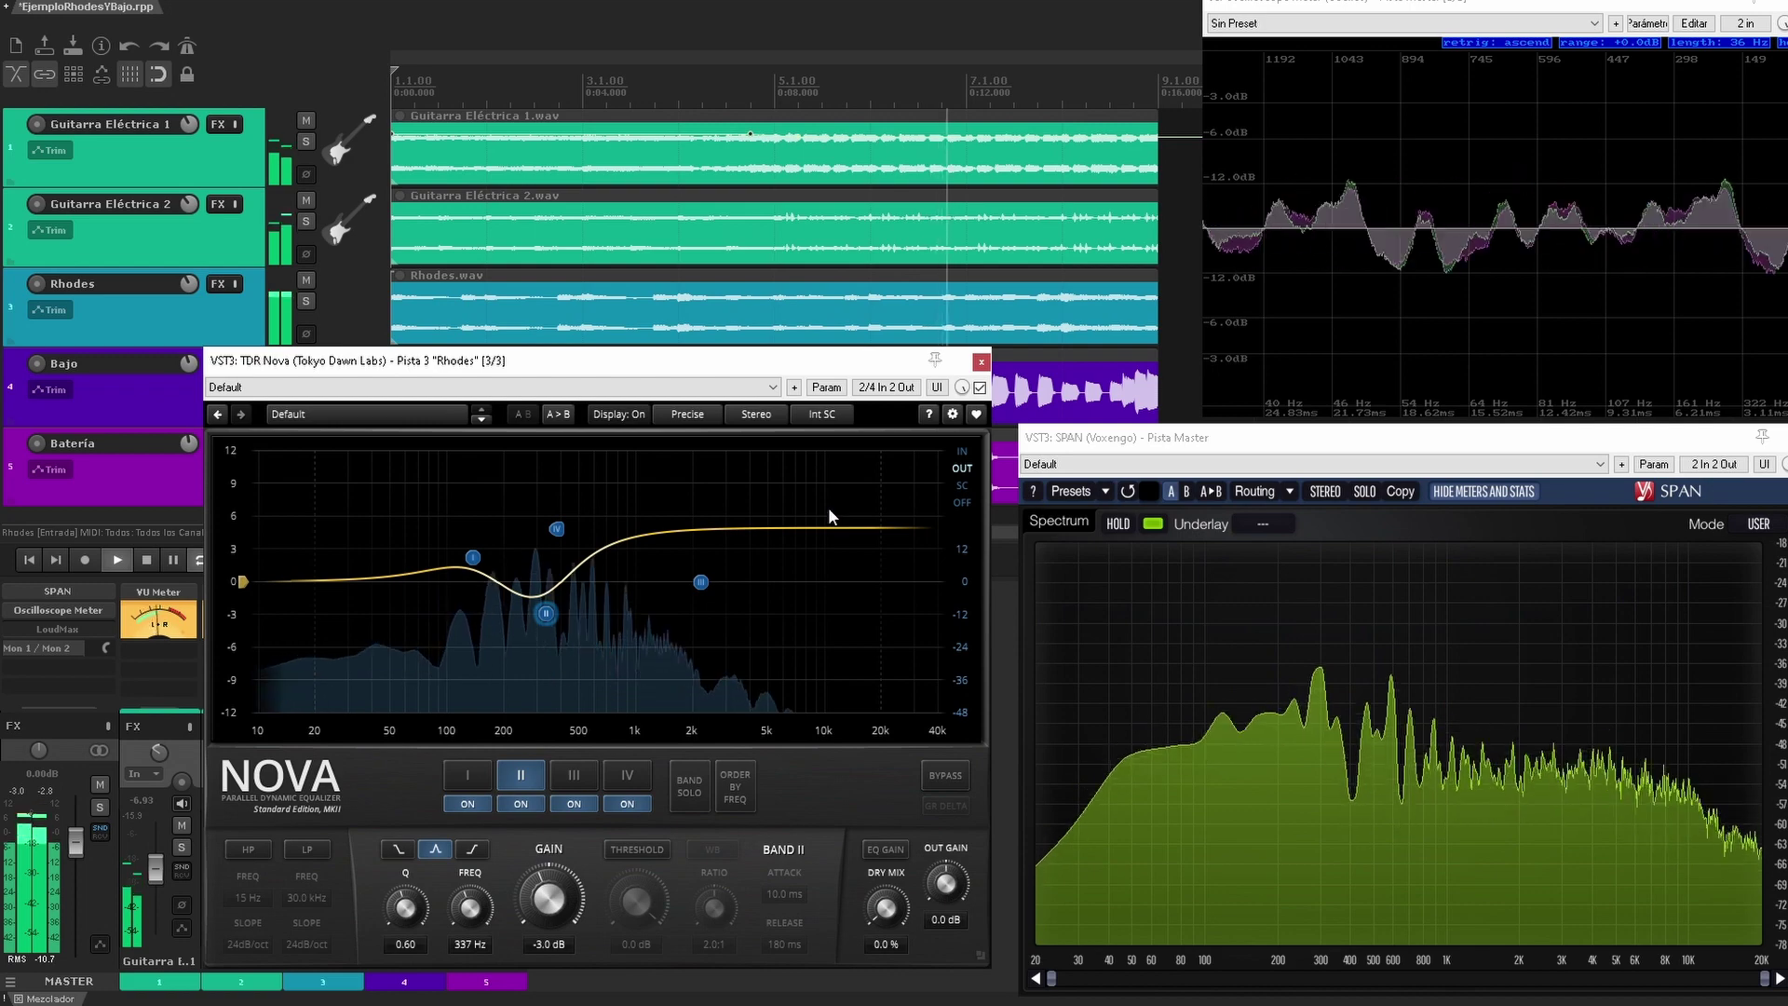
pyautogui.moveTo(556, 529); pyautogui.dragTo(557, 527)
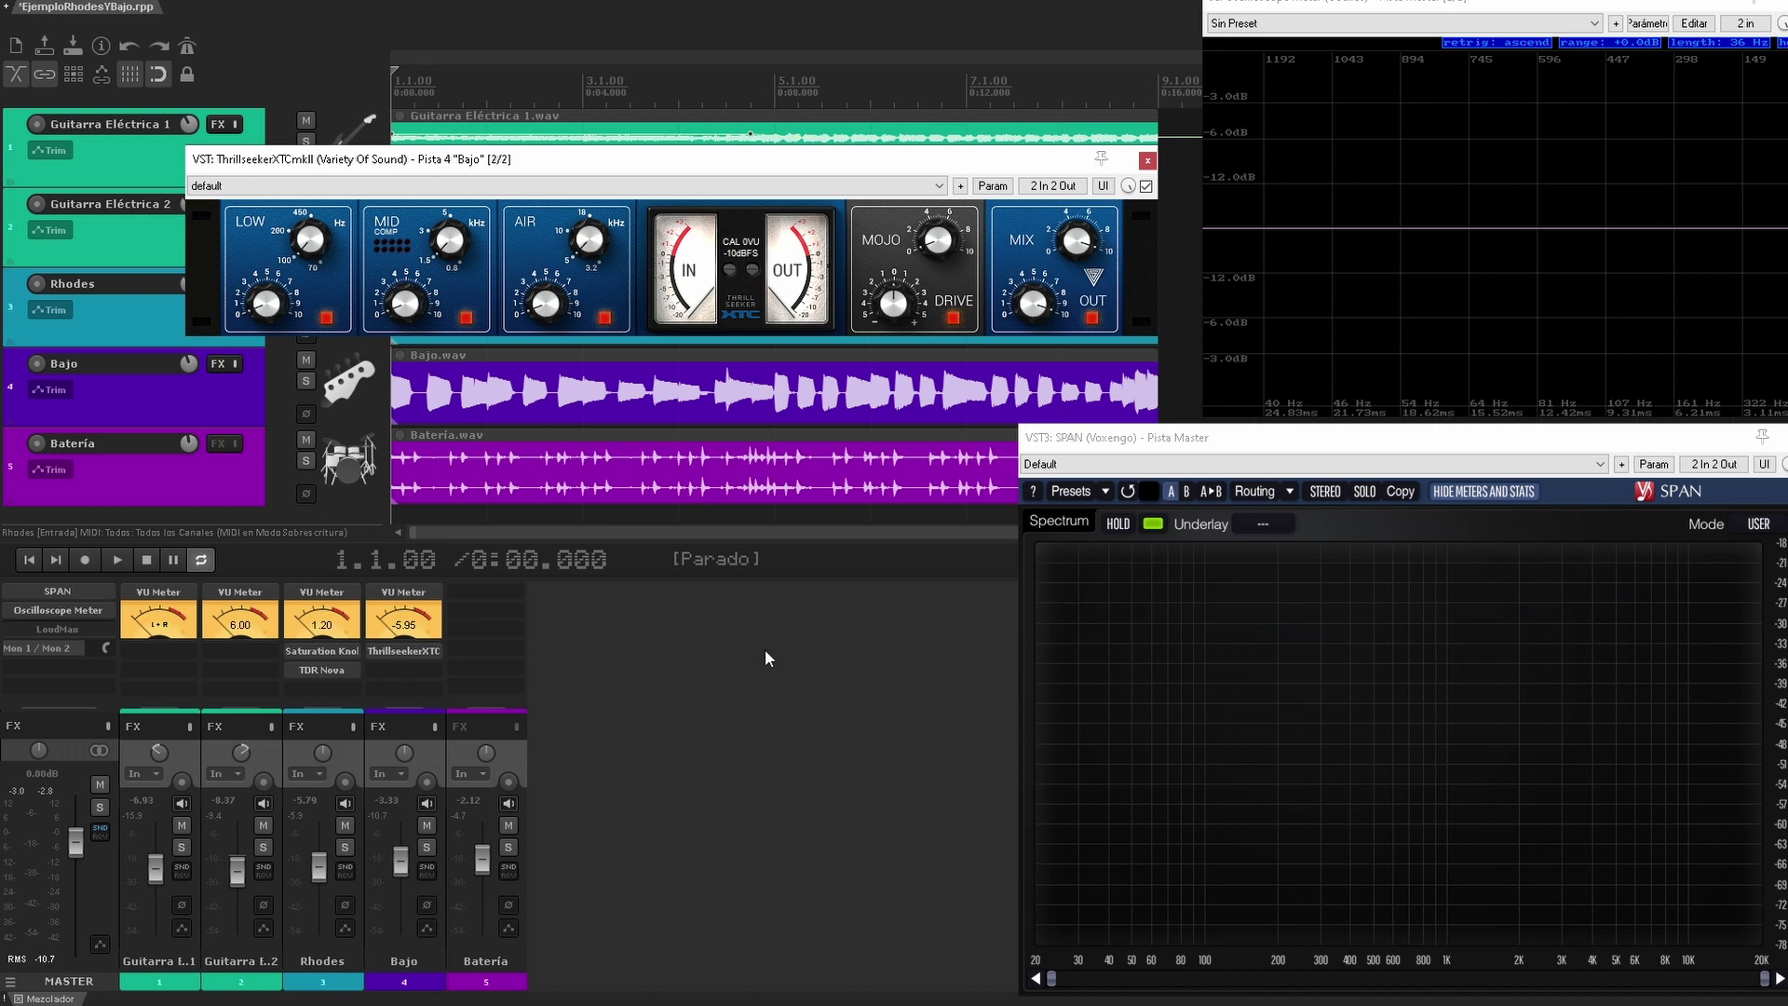
# Play the mix, solo the Bajo track to listen to it through ThrillseekerXTC, and return to the full mix.
pyautogui.press('space')
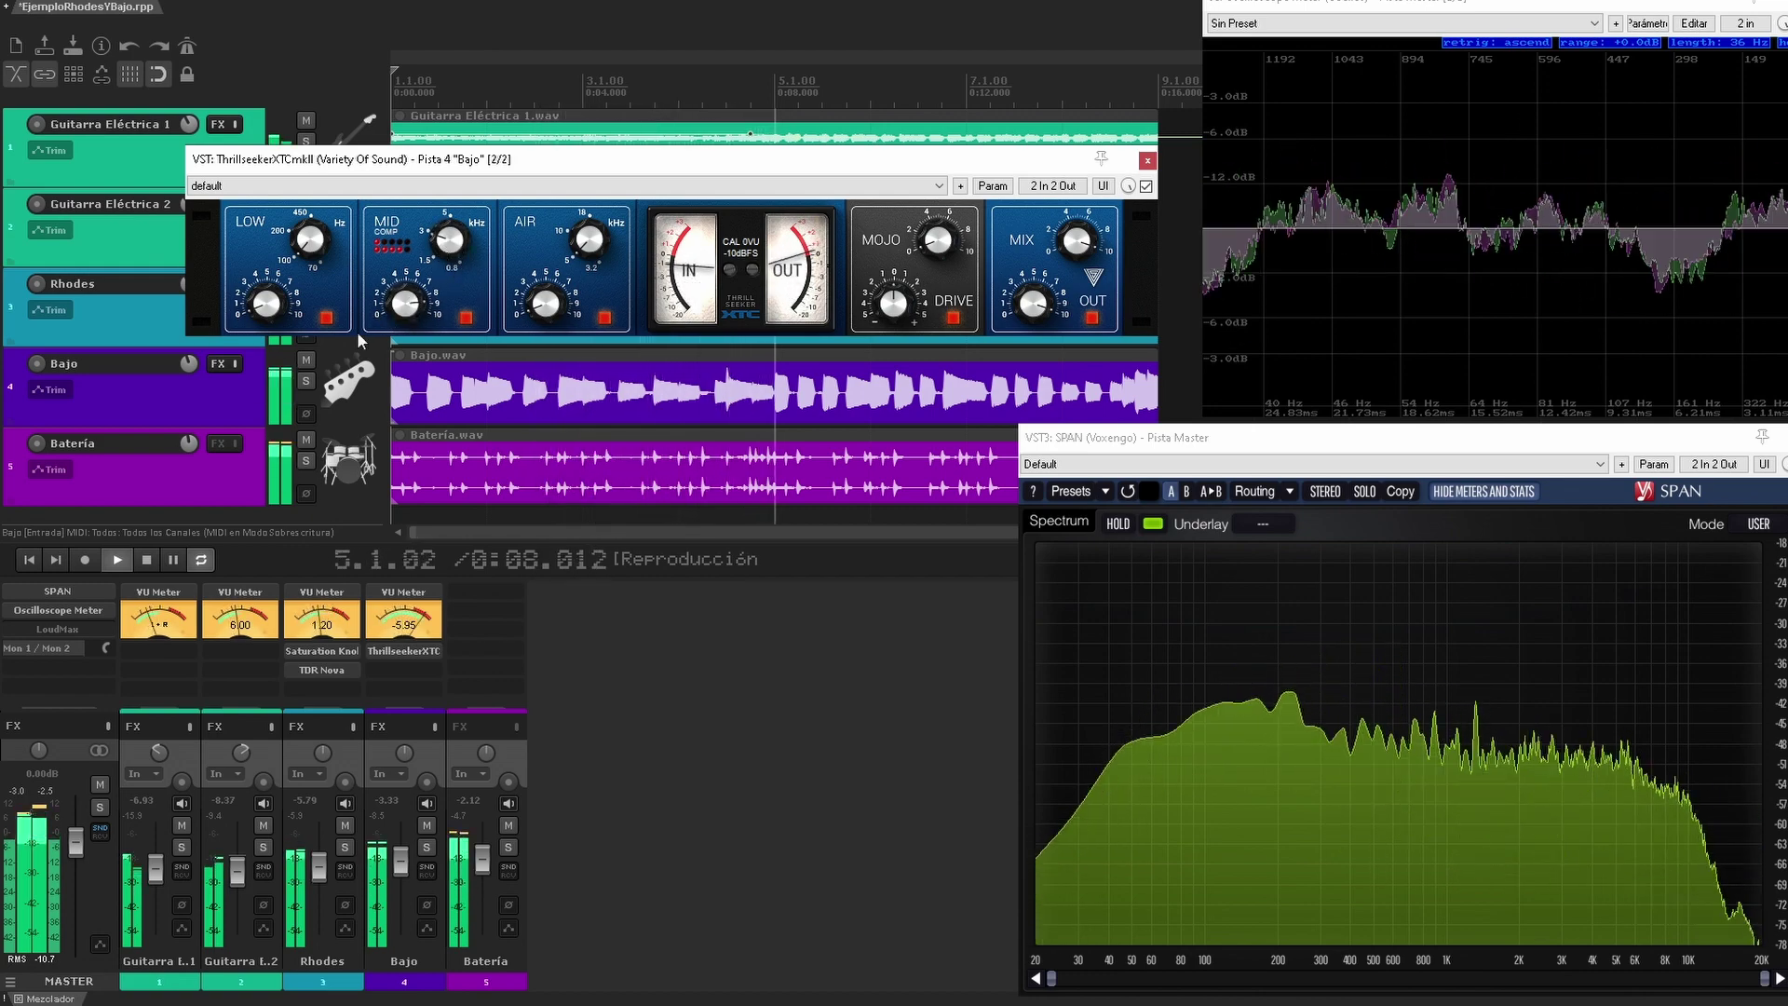
pyautogui.click(306, 381)
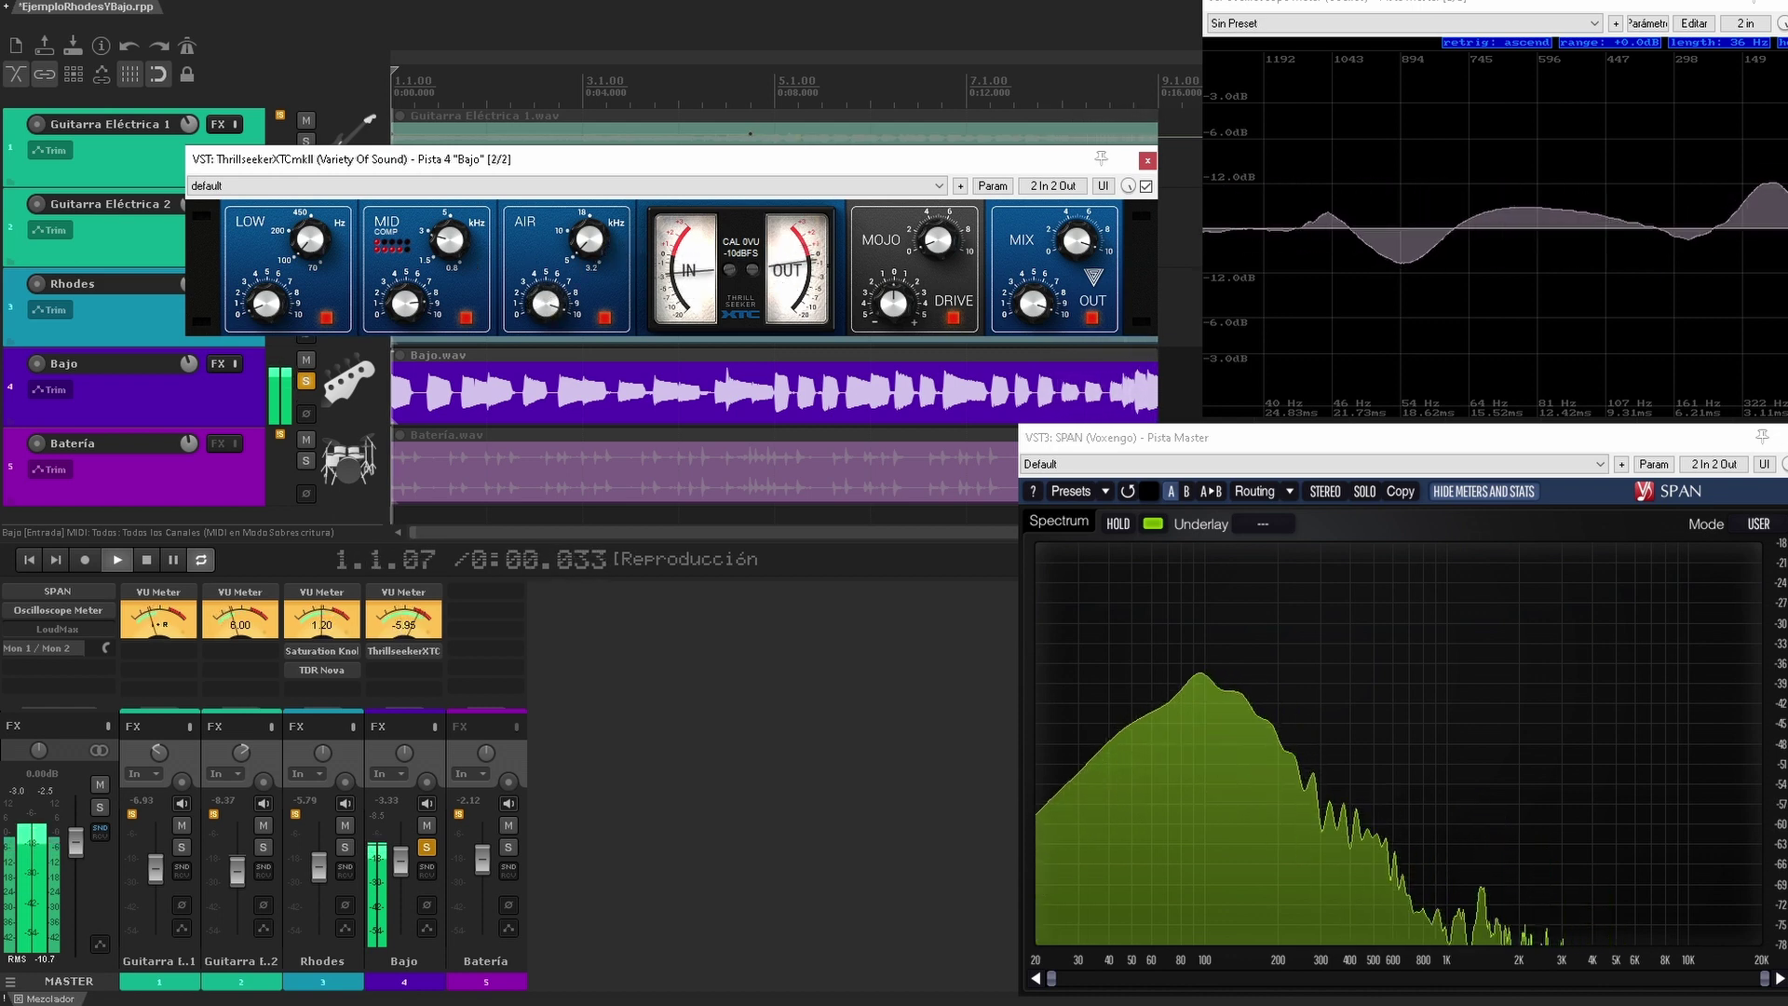
pyautogui.click(306, 381)
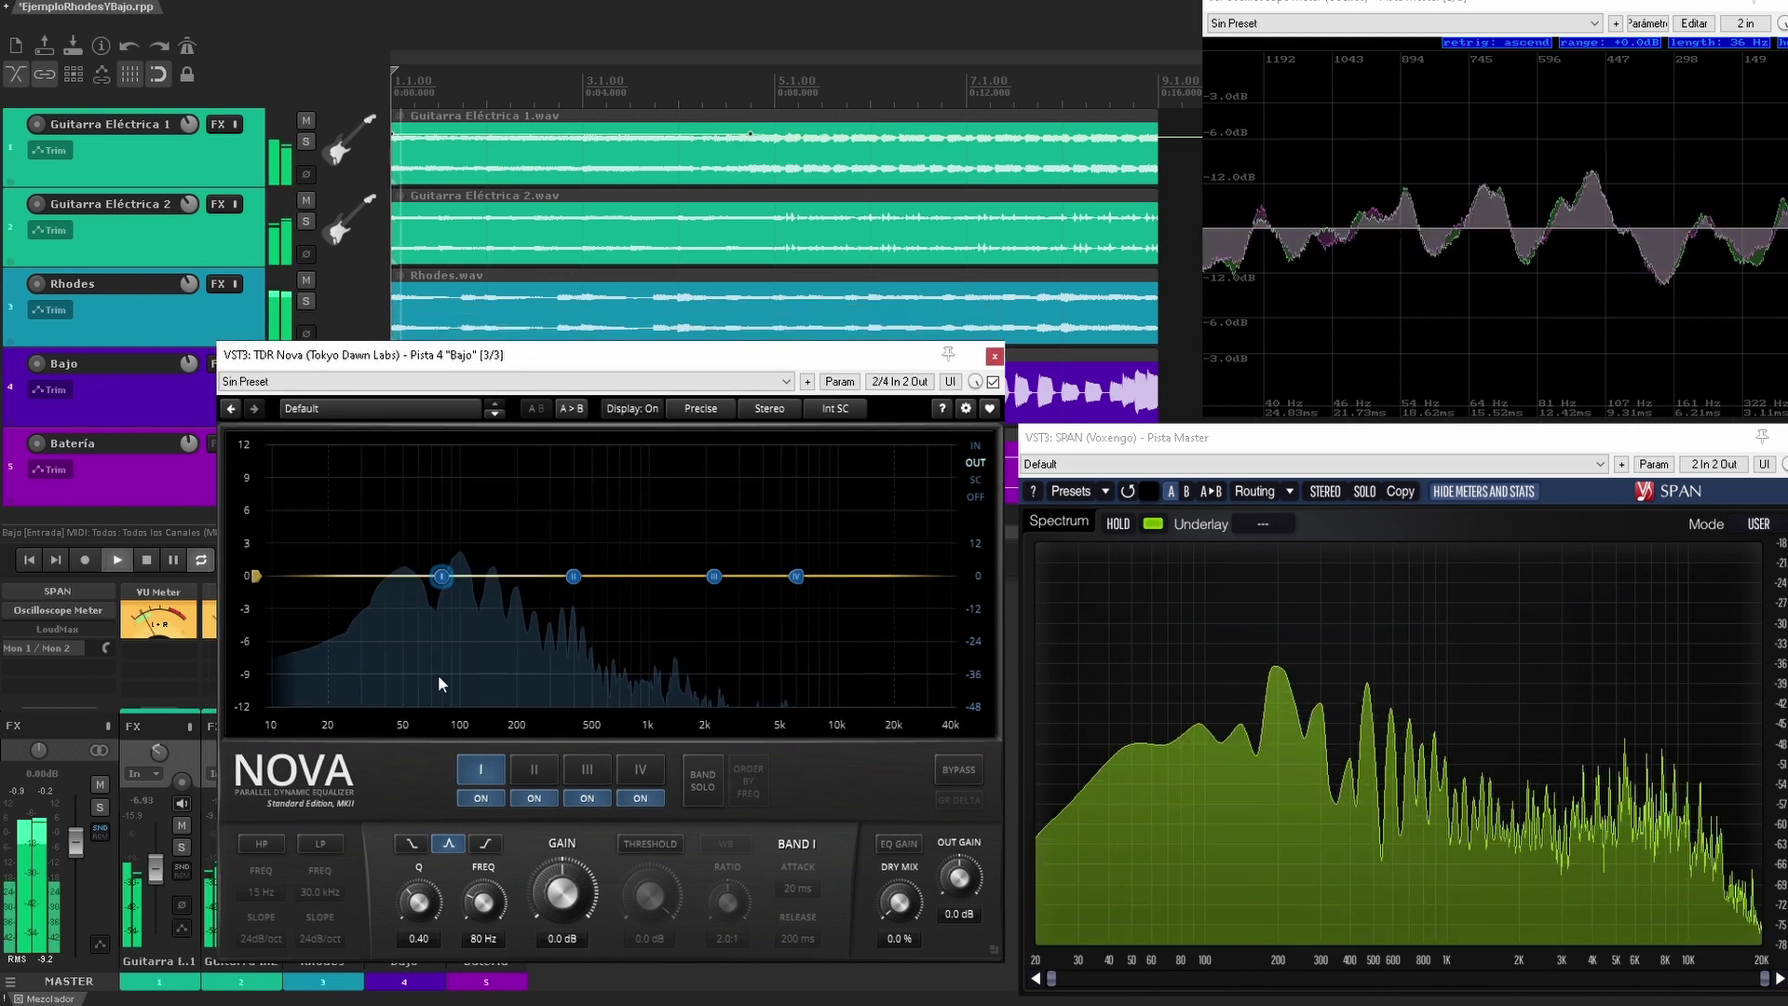
# Shape the Bajo EQ with a boost of about 2.5 dB near 60 Hz, a slight cut near 300 Hz, and a 6.2 dB high shelf at 530 Hz.
pyautogui.moveTo(442, 576); pyautogui.dragTo(407, 556)
pyautogui.moveTo(574, 576)
pyautogui.mouseDown()
pyautogui.moveTo(550, 574)
pyautogui.moveTo(548, 523)
pyautogui.moveTo(549, 600)
pyautogui.mouseUp()
pyautogui.moveTo(407, 556)
pyautogui.mouseDown()
pyautogui.moveTo(421, 599)
pyautogui.moveTo(415, 552)
pyautogui.mouseUp()
pyautogui.moveTo(796, 577); pyautogui.dragTo(593, 510)
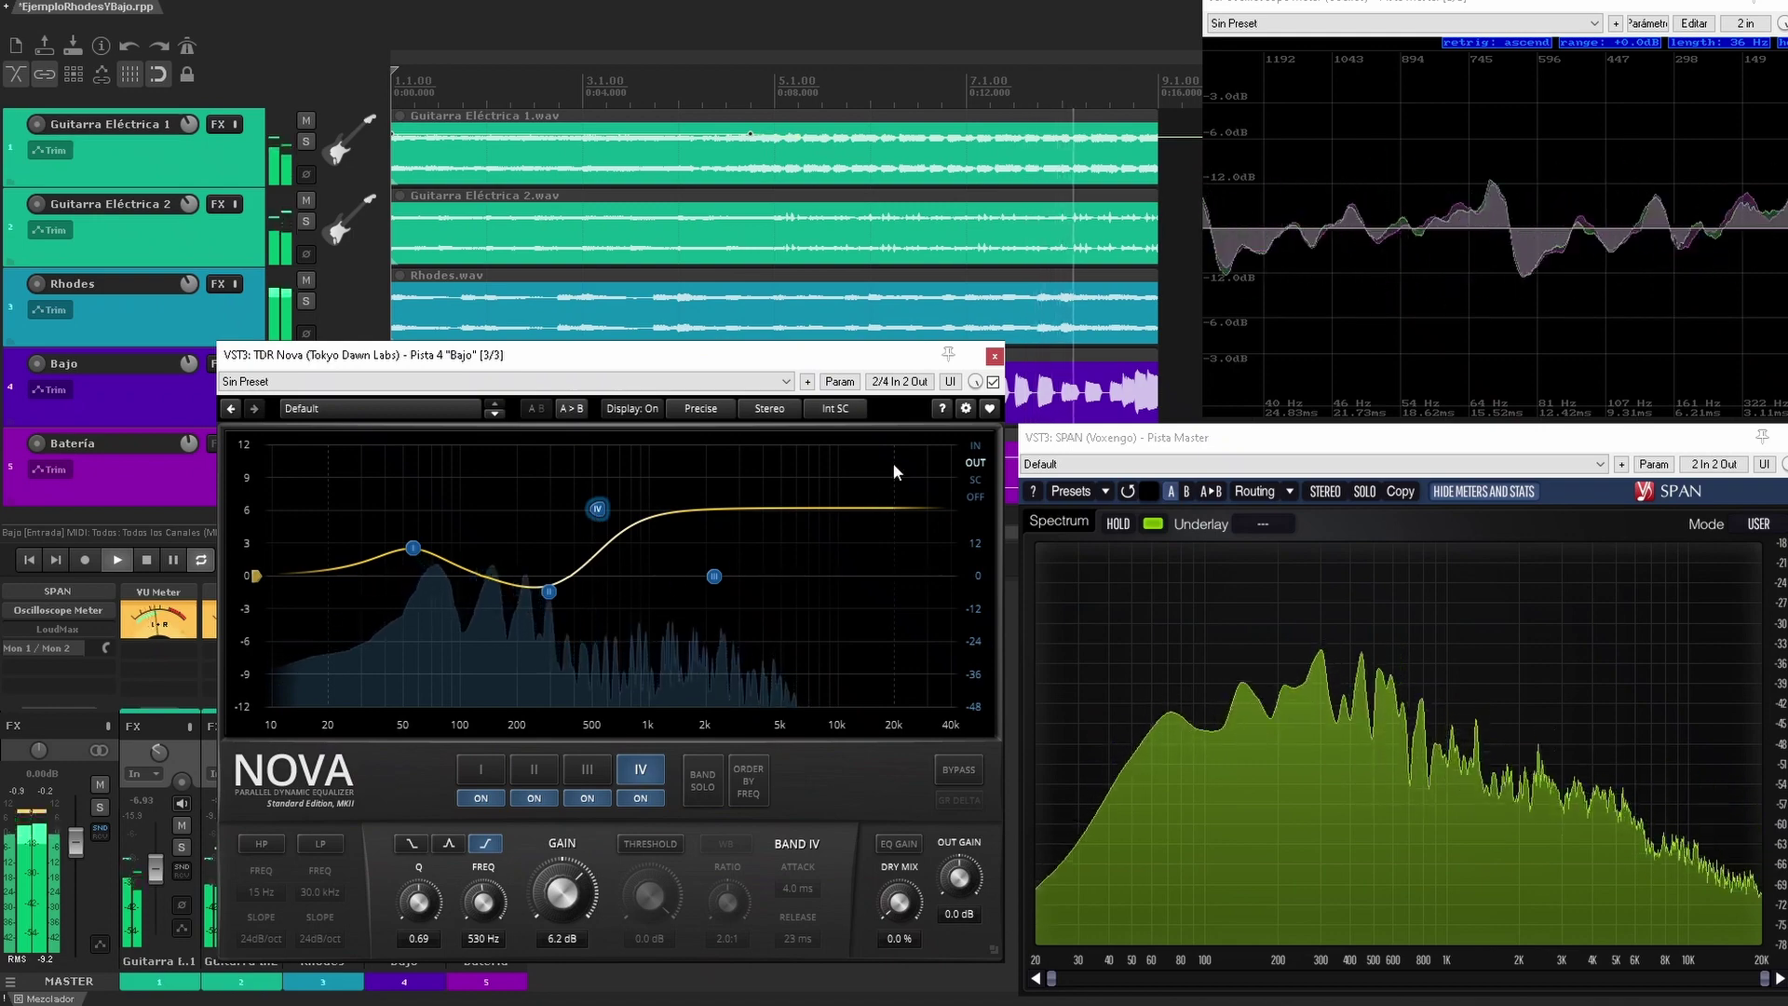
# Compare the full mix with the Bajo equalizer bypassed and active.
pyautogui.click(955, 772)
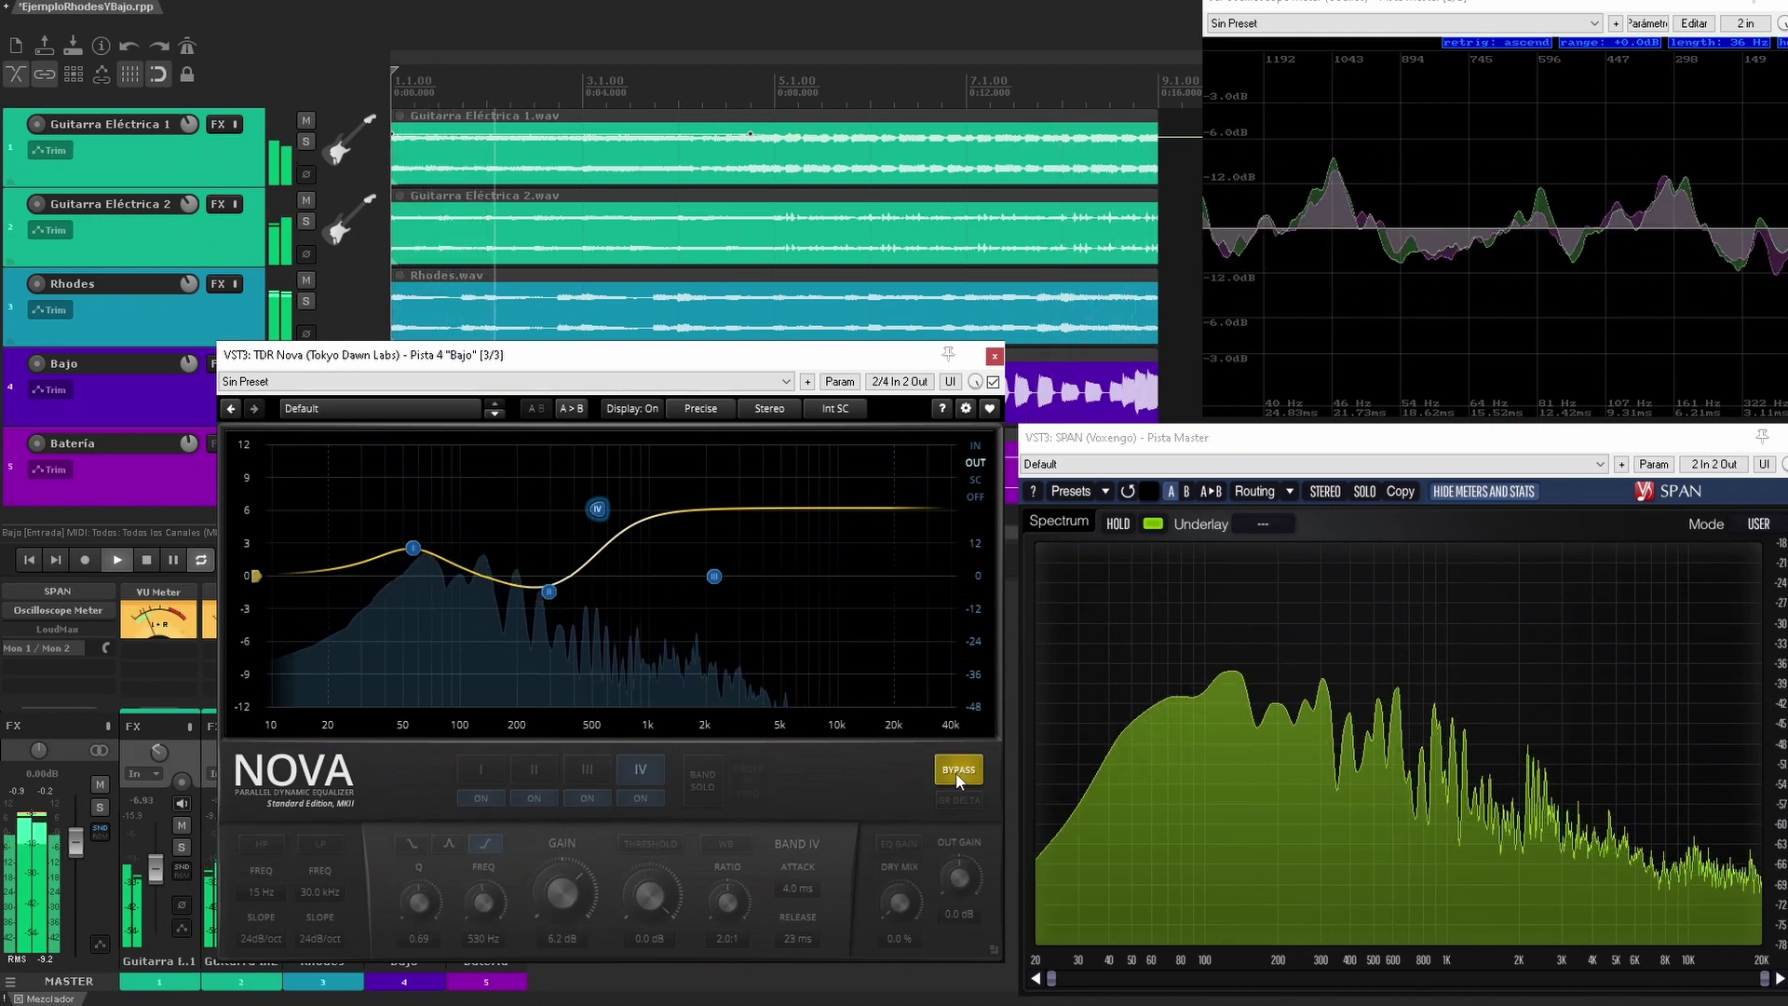
pyautogui.click(955, 771)
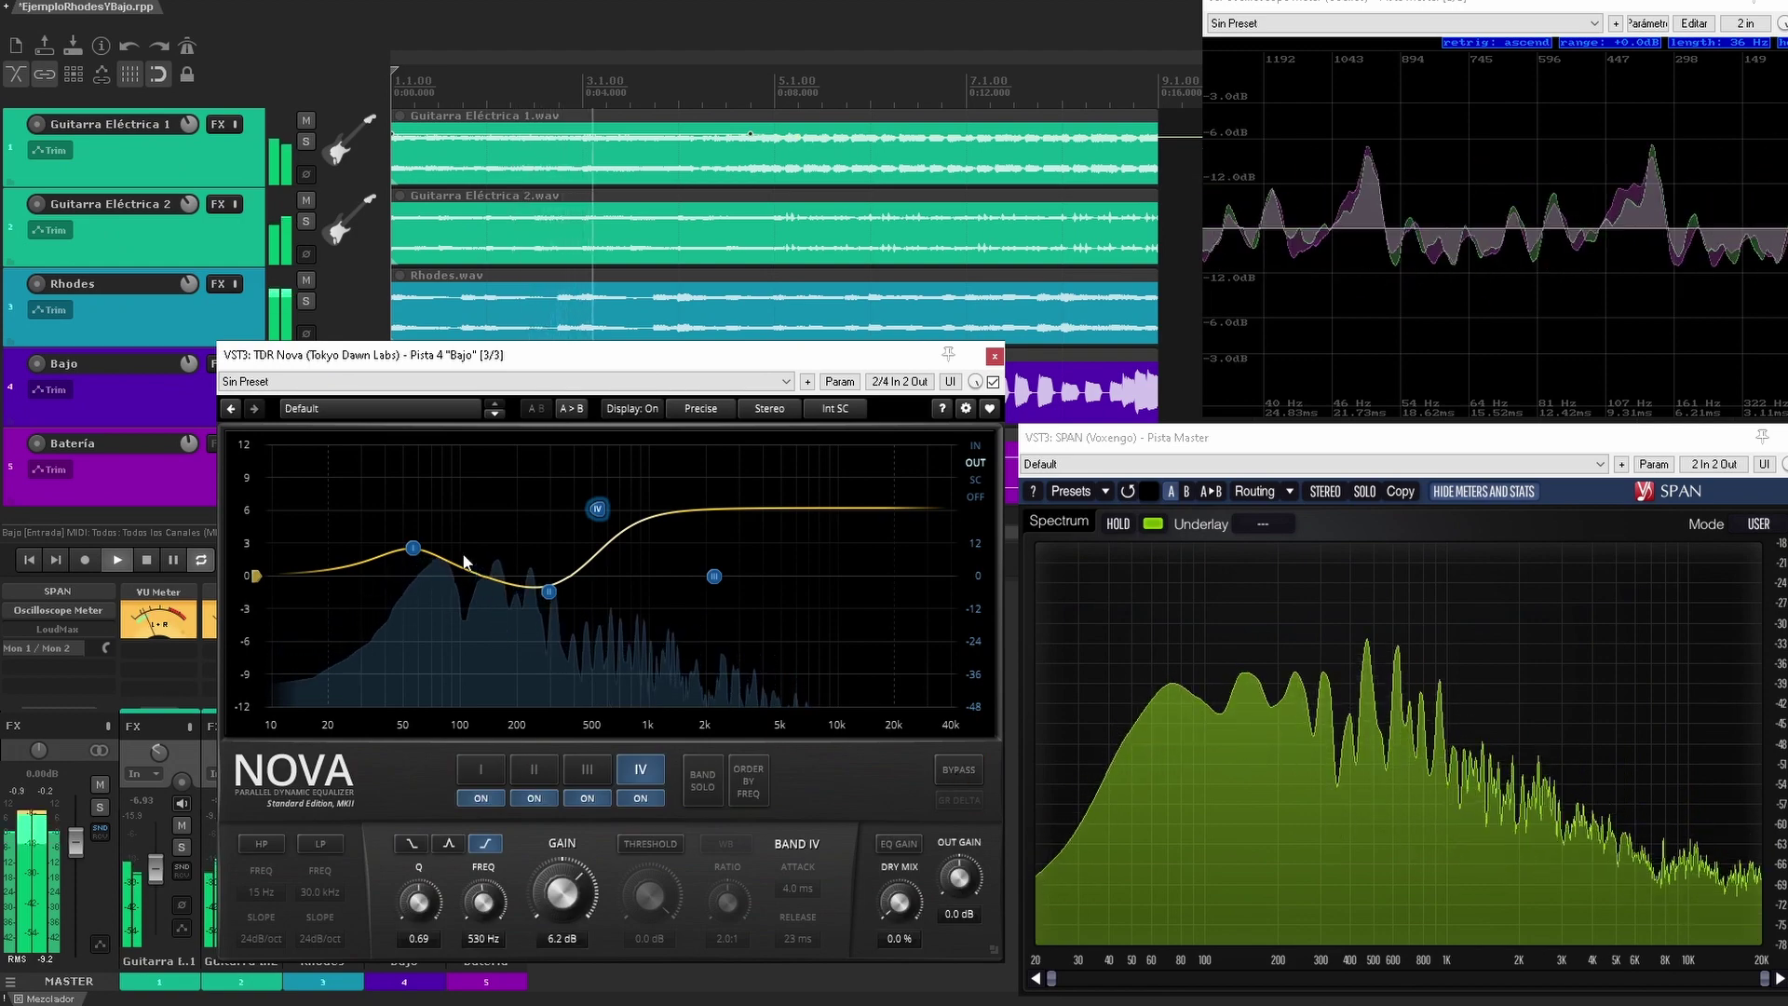
pyautogui.click(959, 770)
pyautogui.click(959, 770)
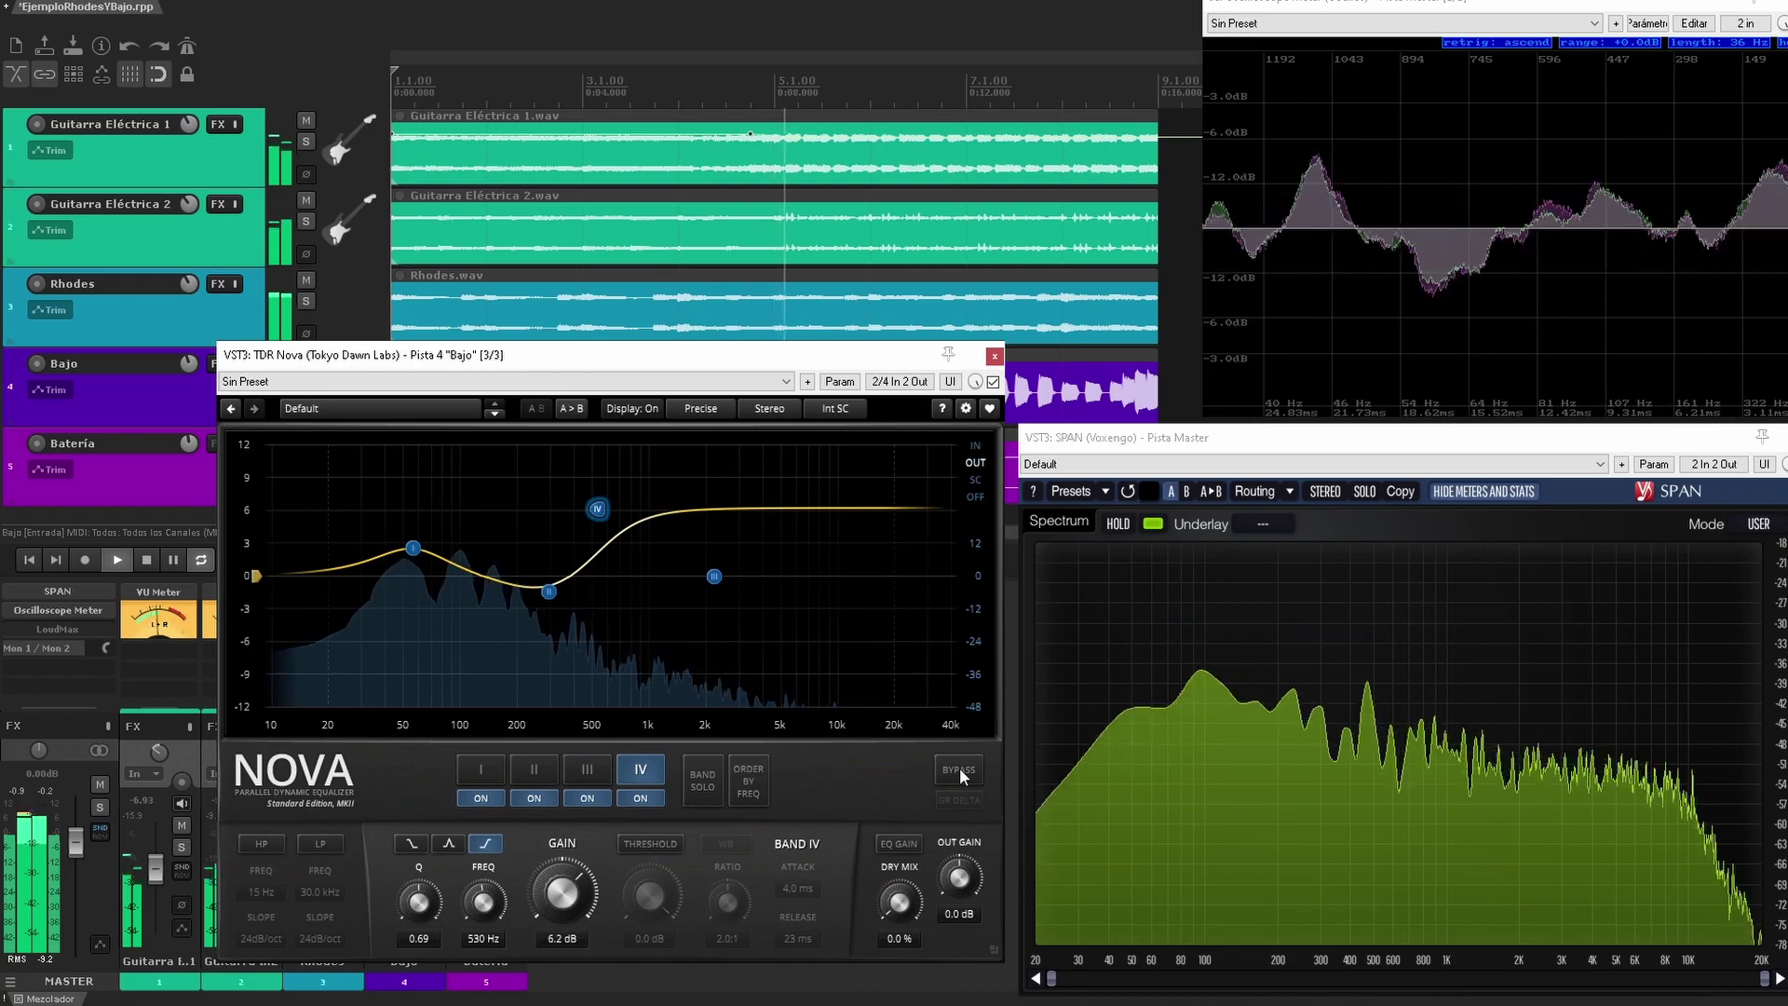